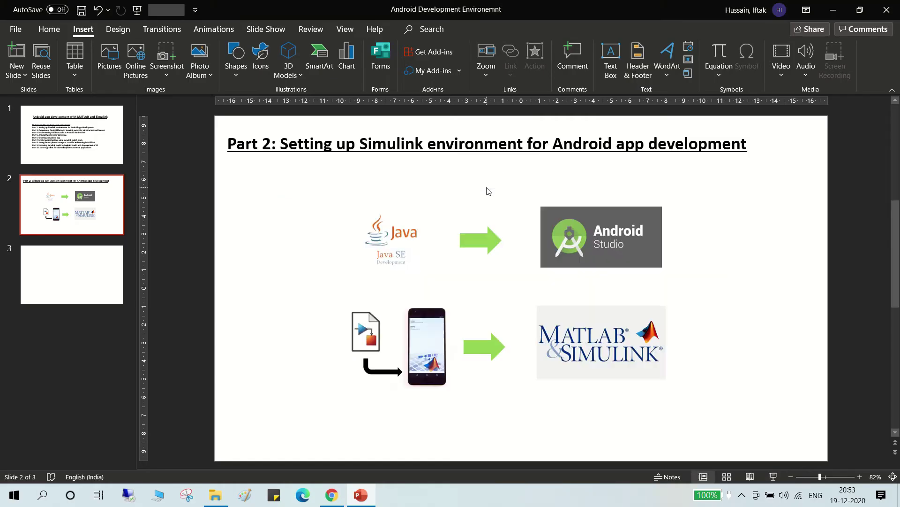
Look inside the Android and Java (JDK) folders in Program Files
click(834, 10)
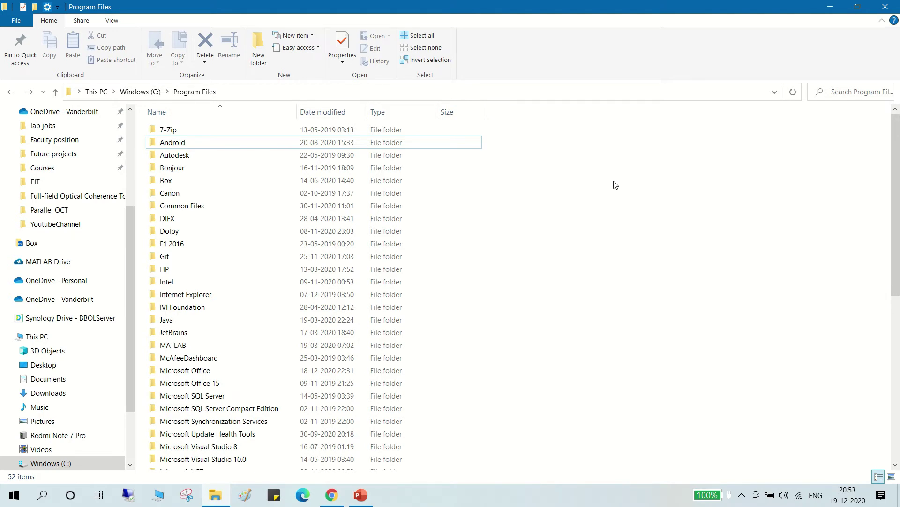
double_click(263, 144)
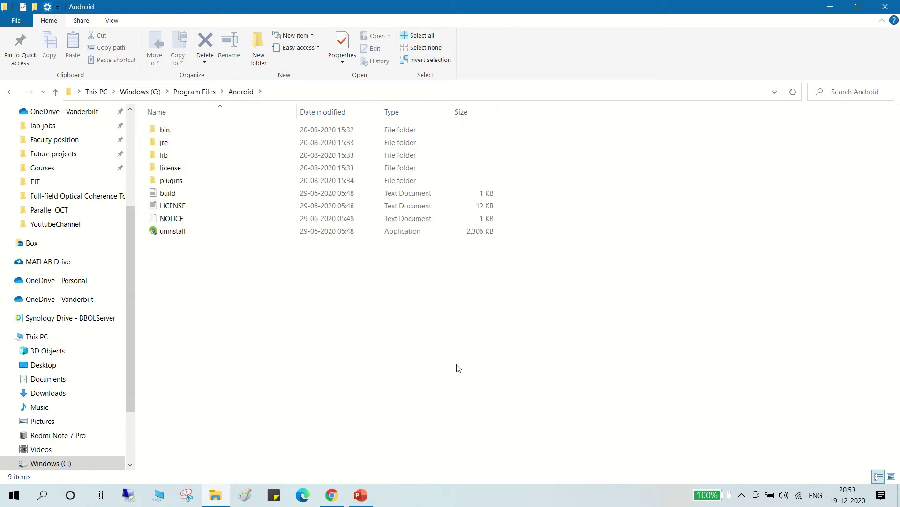
key(BackSpace)
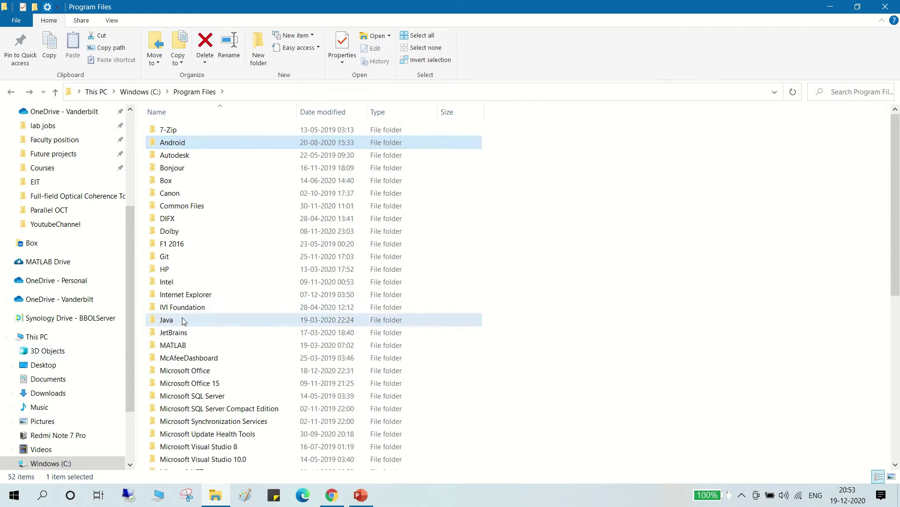
double_click(183, 318)
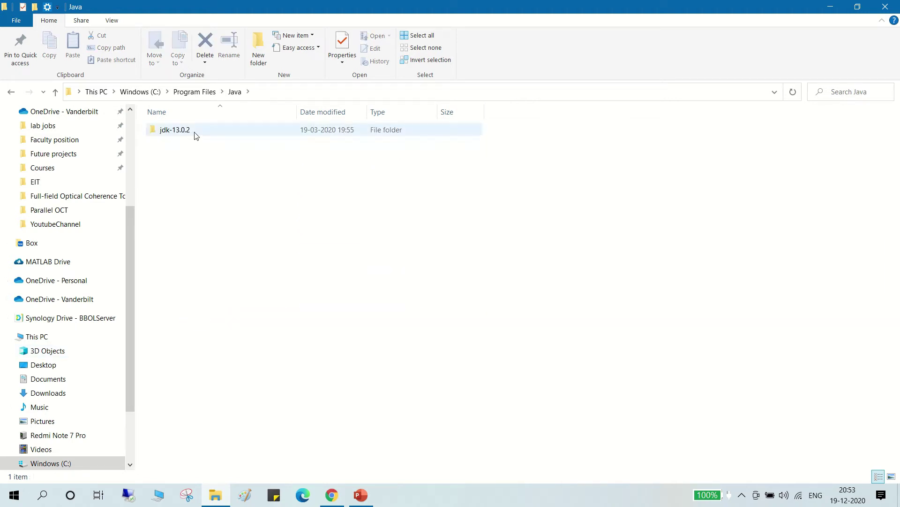
click(8, 95)
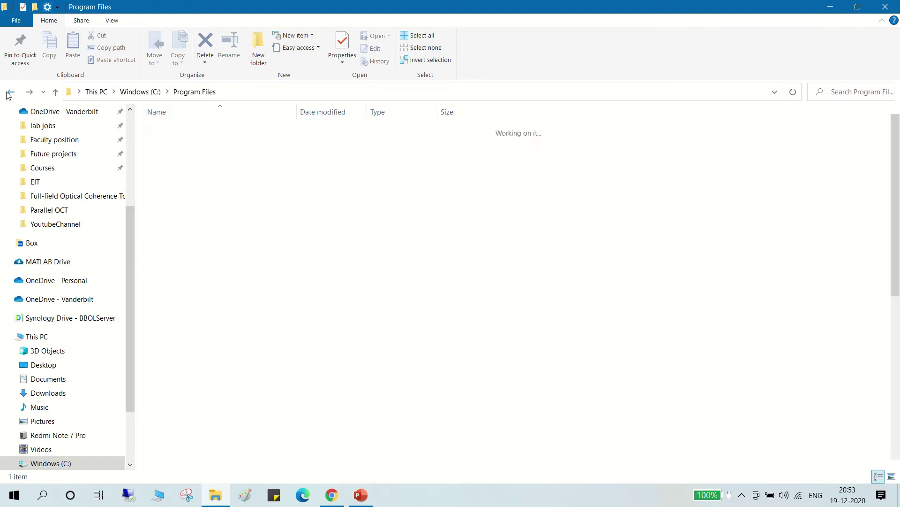
click(476, 411)
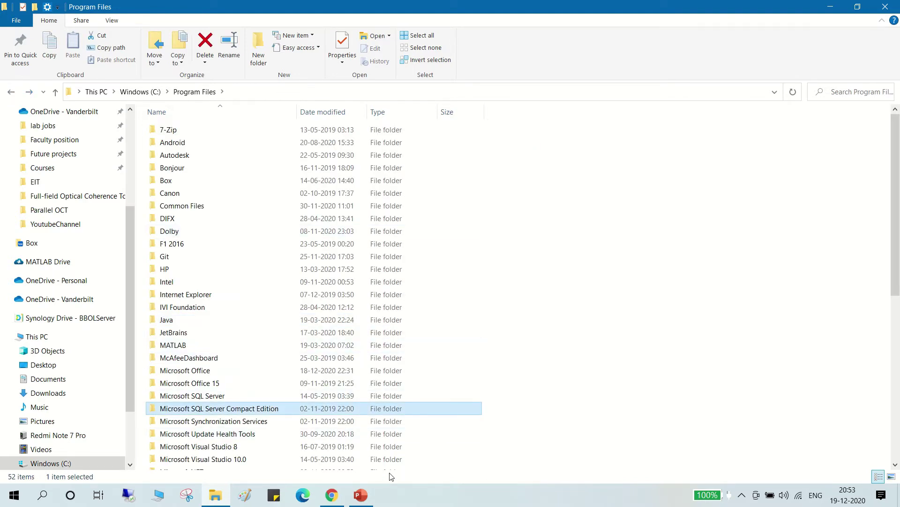
Return to the presentation, select the phone picture on slide 2, then bring up Google Scholar
click(366, 497)
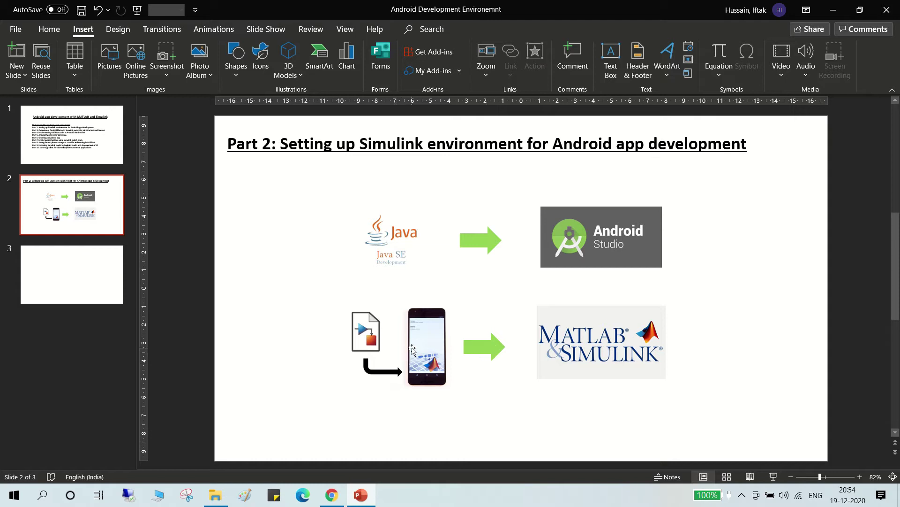
click(419, 347)
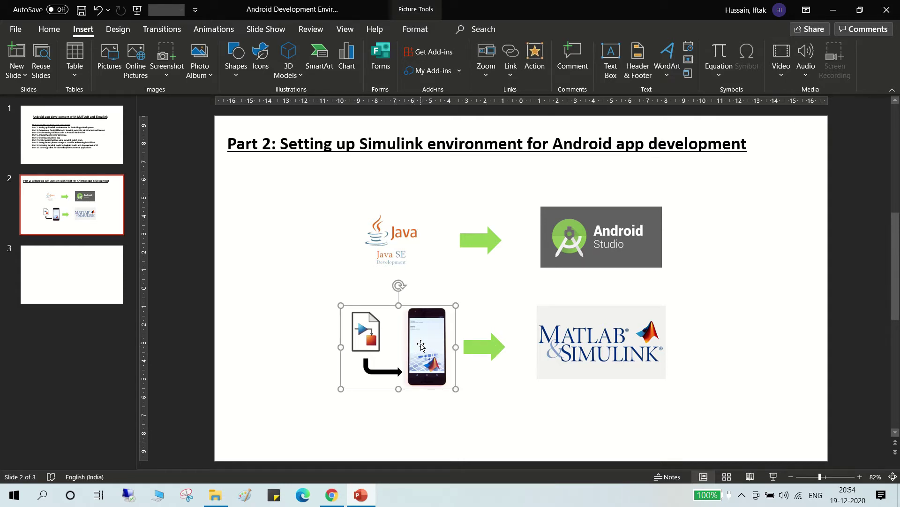
click(334, 497)
Search the web for 'simulink support package for android devices' from the address bar
click(366, 34)
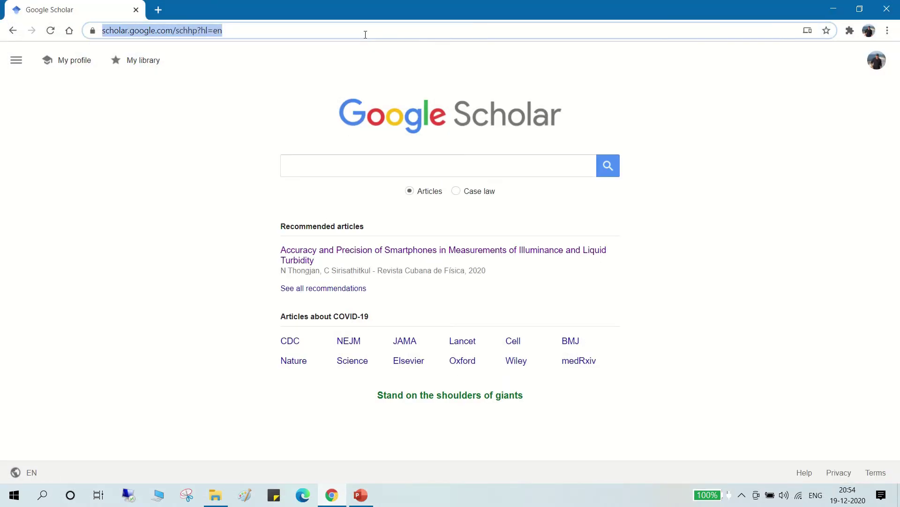
text(simul)
key(End)
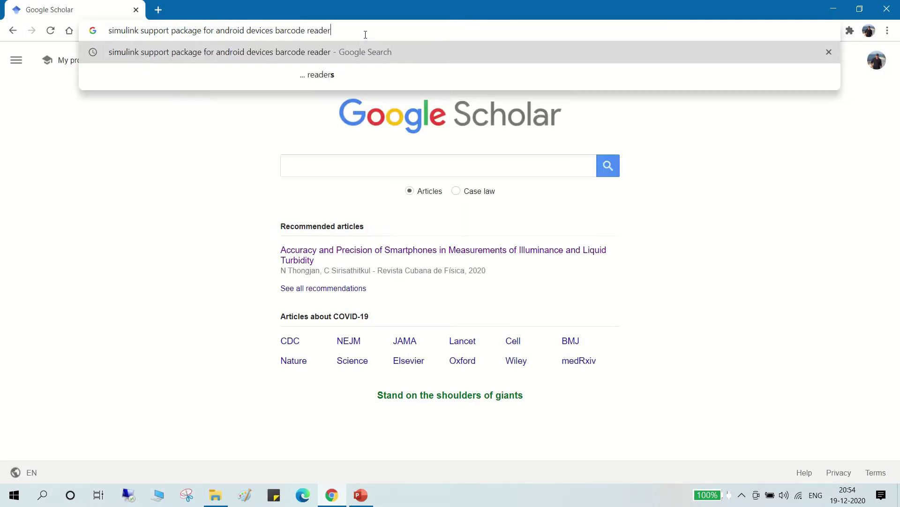
key(BackSpace)
key(BackSpace)
key(BackSpace)
key(BackSpace)
key(BackSpace)
key(BackSpace)
key(BackSpace)
key(BackSpace)
key(BackSpace)
key(BackSpace)
key(BackSpace)
key(BackSpace)
key(BackSpace)
key(BackSpace)
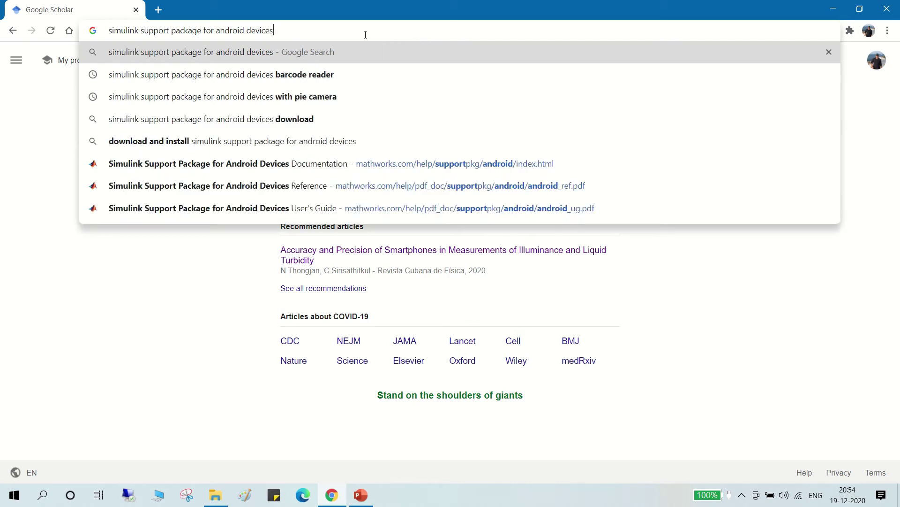
key(Return)
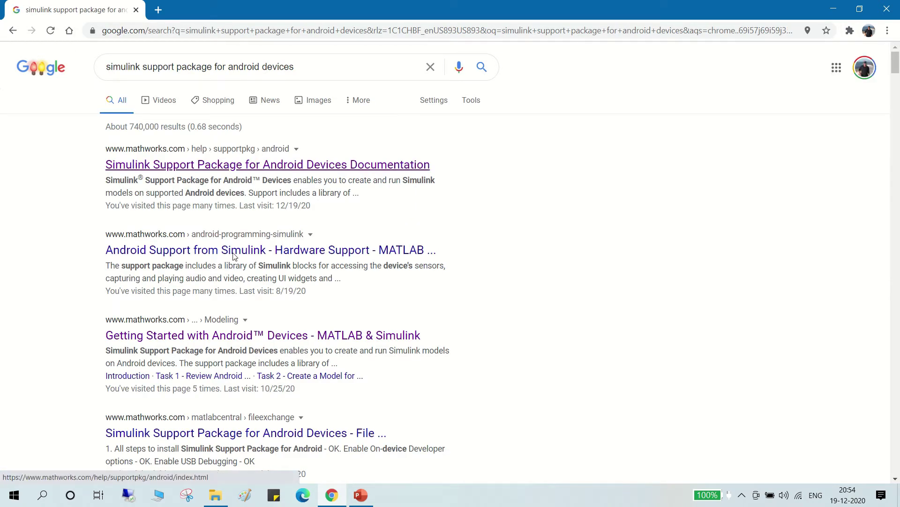
Open the MathWorks documentation result and its PDF User's Guide
click(265, 165)
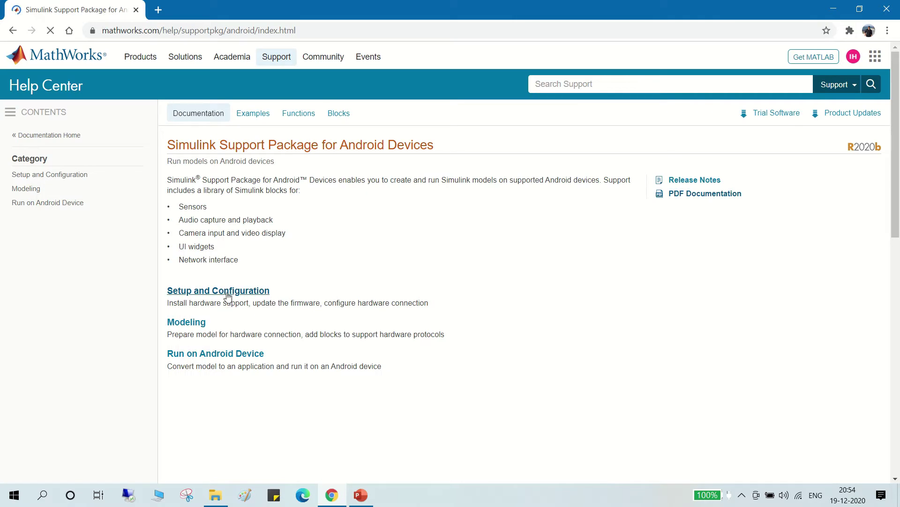
click(221, 291)
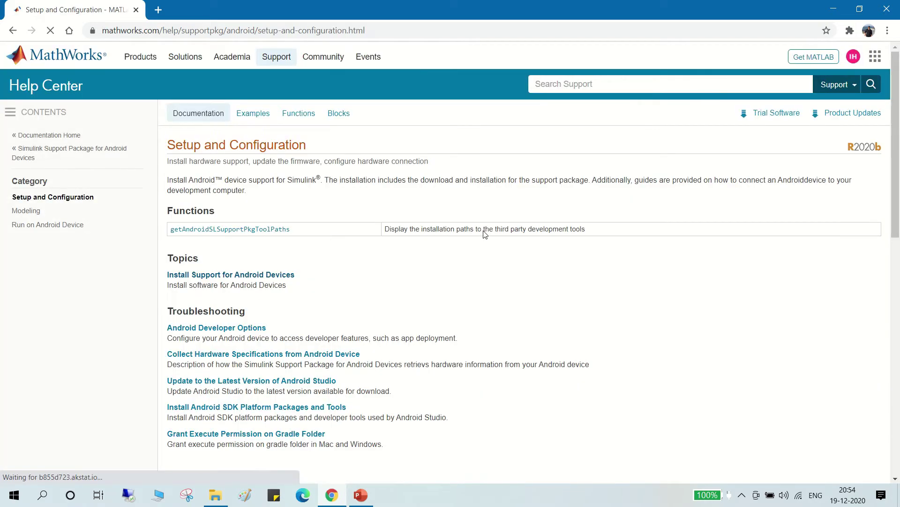
click(90, 149)
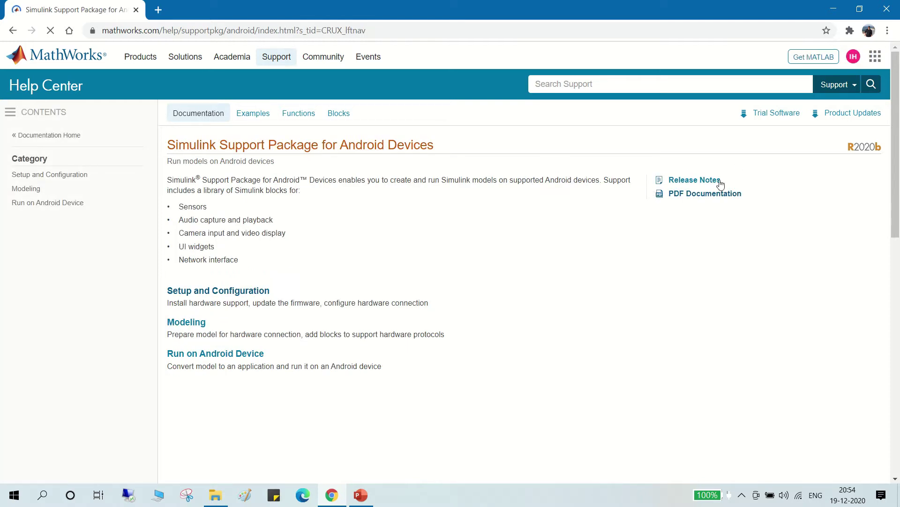
click(708, 194)
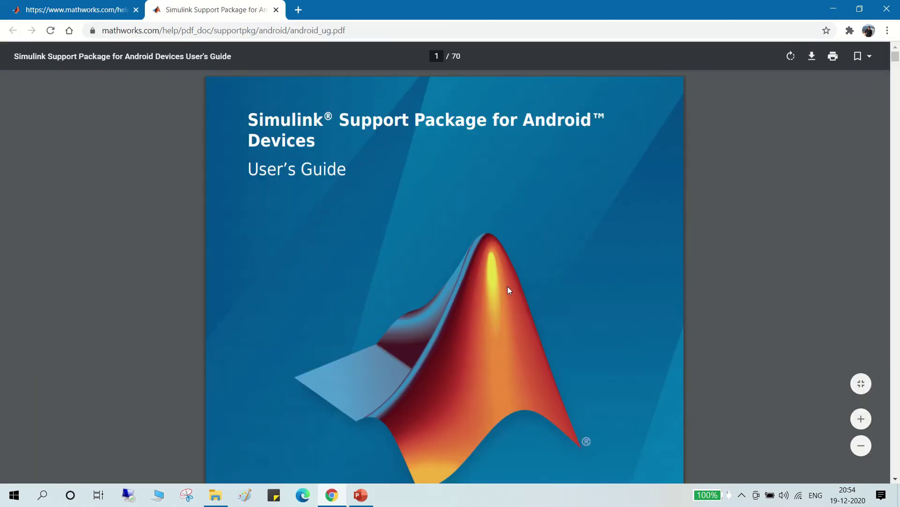
Scroll down through the User's Guide PDF to browse its pages
scroll(508, 286, down, 15)
scroll(509, 289, down, 5)
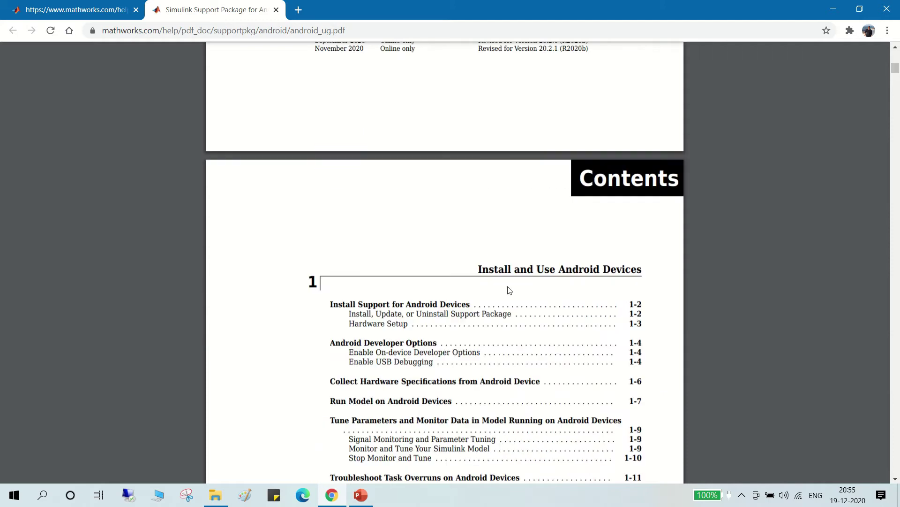
scroll(510, 290, down, 20)
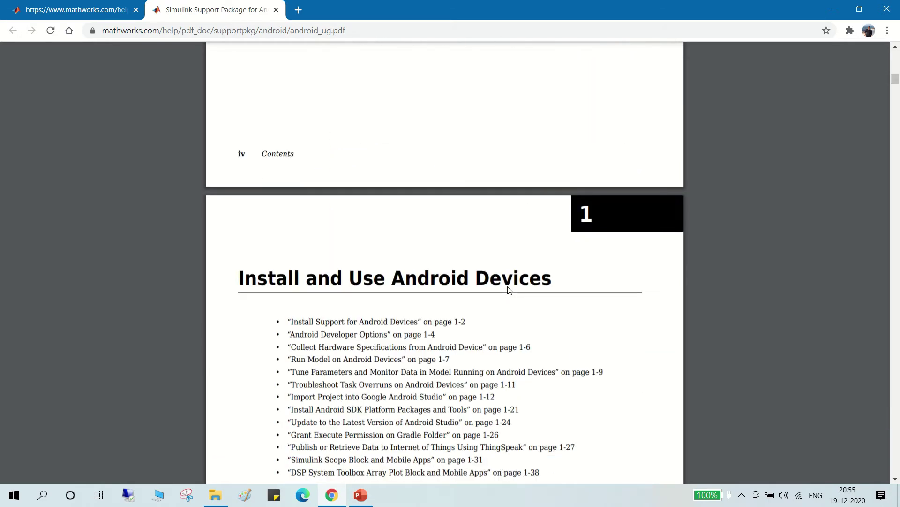
scroll(509, 290, down, 6)
scroll(509, 291, down, 20)
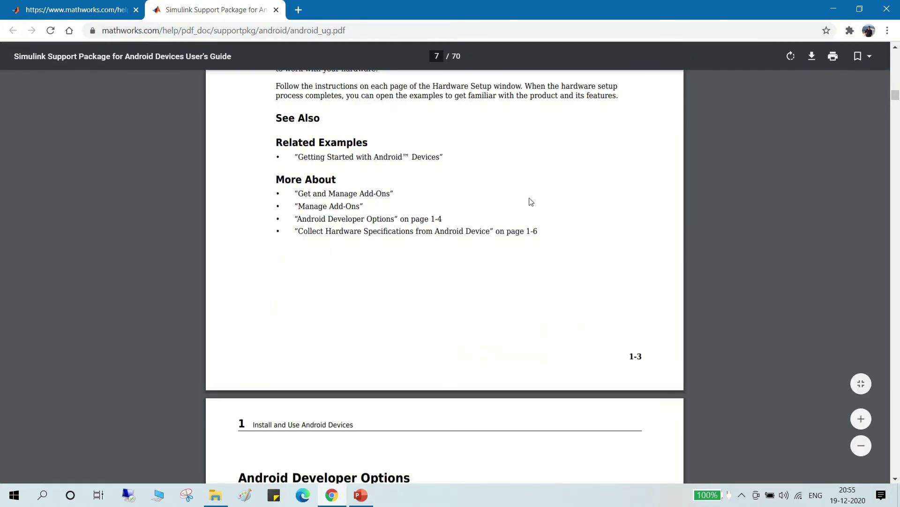
scroll(538, 224, down, 20)
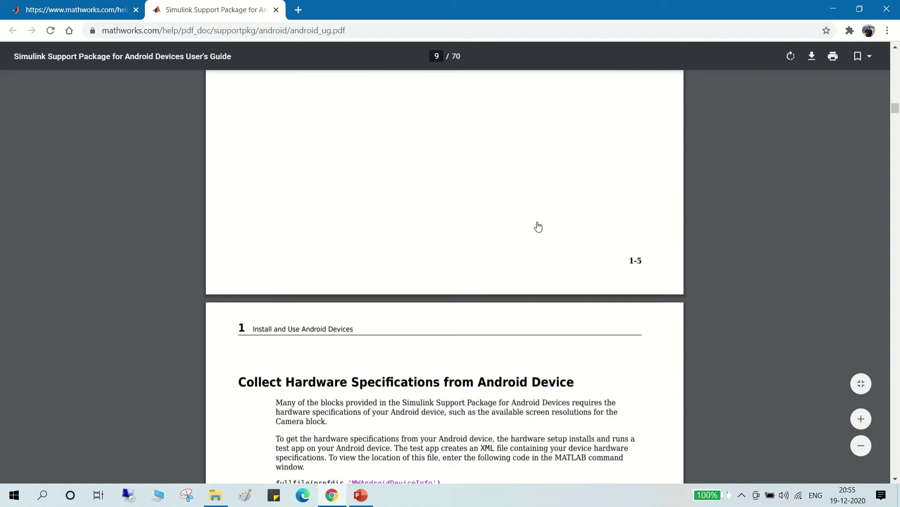
scroll(538, 226, down, 8)
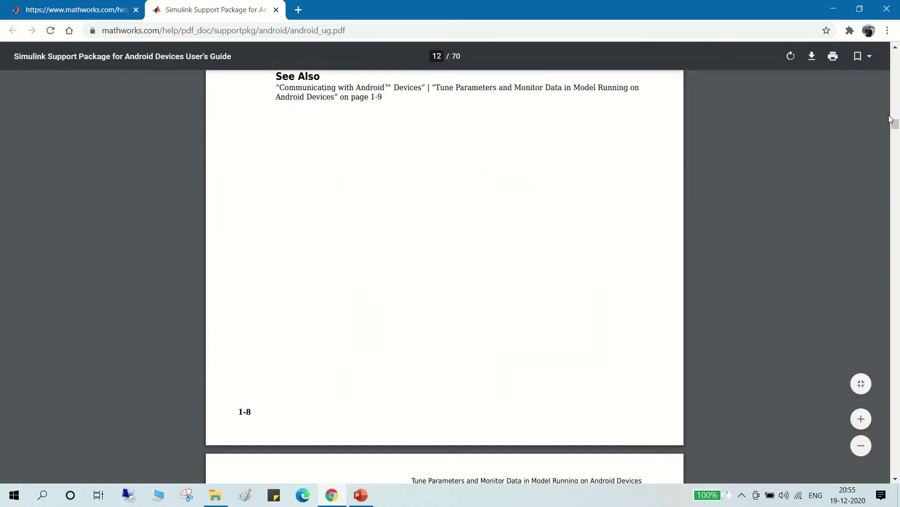
scroll(896, 121, up, 8)
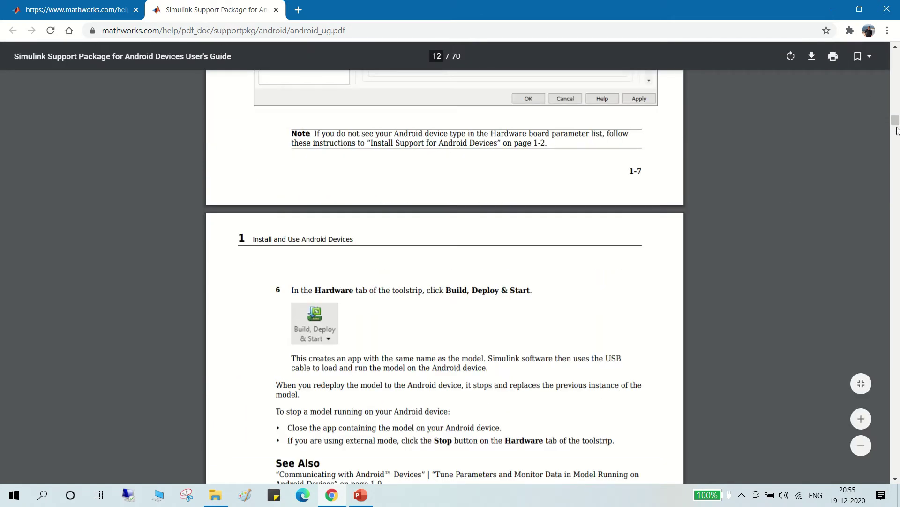
drag(896, 131, 896, 211)
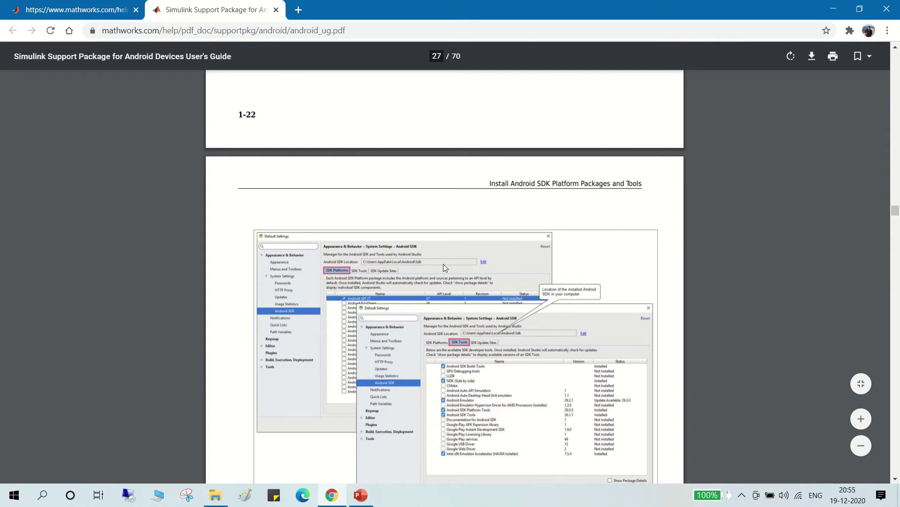
Scroll back up to the PDF cover page and pause the screen recorder
scroll(443, 263, up, 10)
scroll(445, 267, up, 20)
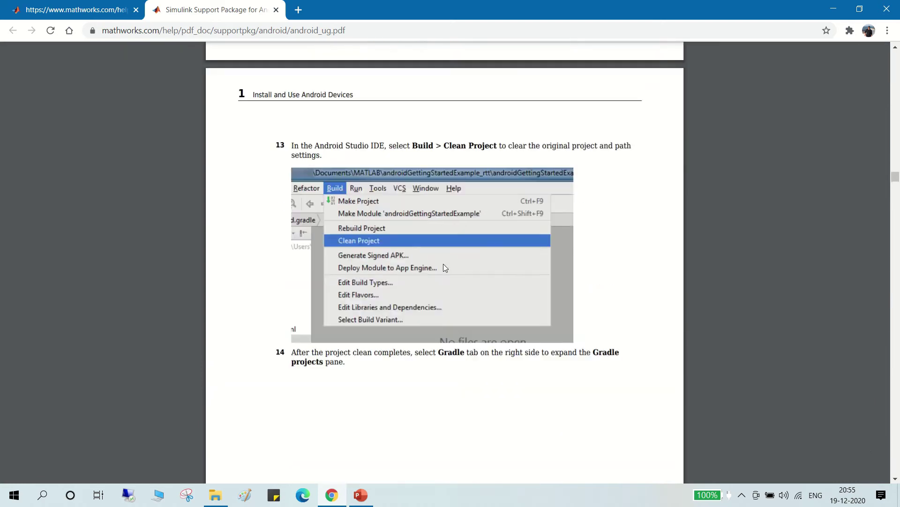
scroll(445, 267, up, 20)
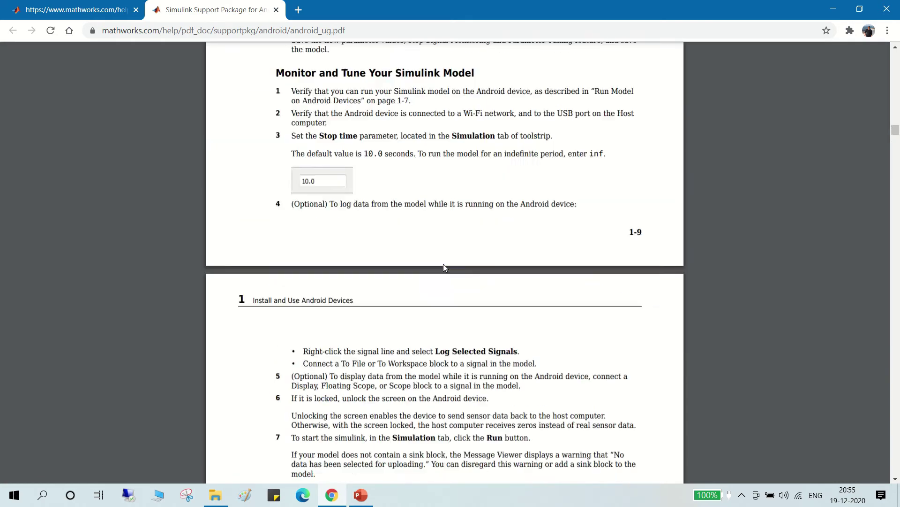
scroll(445, 267, up, 20)
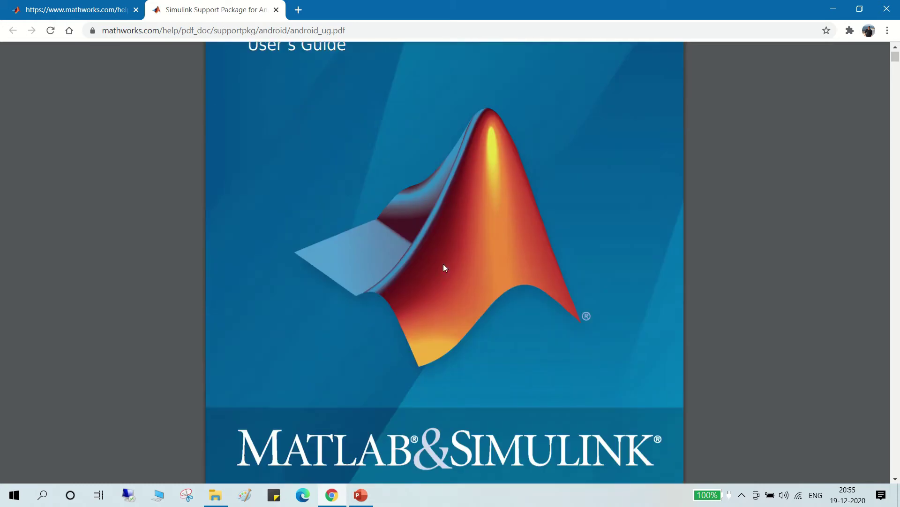
scroll(445, 268, up, 3)
mouse_move(445, 9)
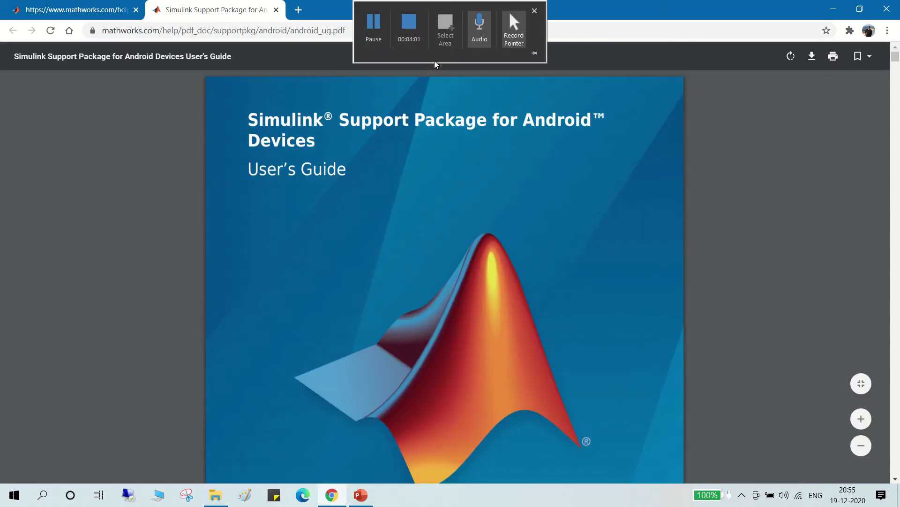
click(373, 24)
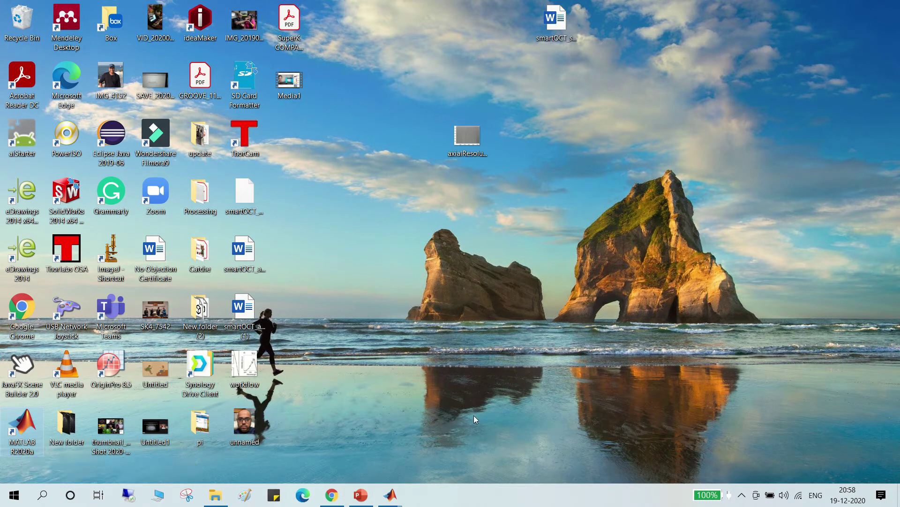
Bring the MATLAB R2020a main window forward from its taskbar preview
click(389, 499)
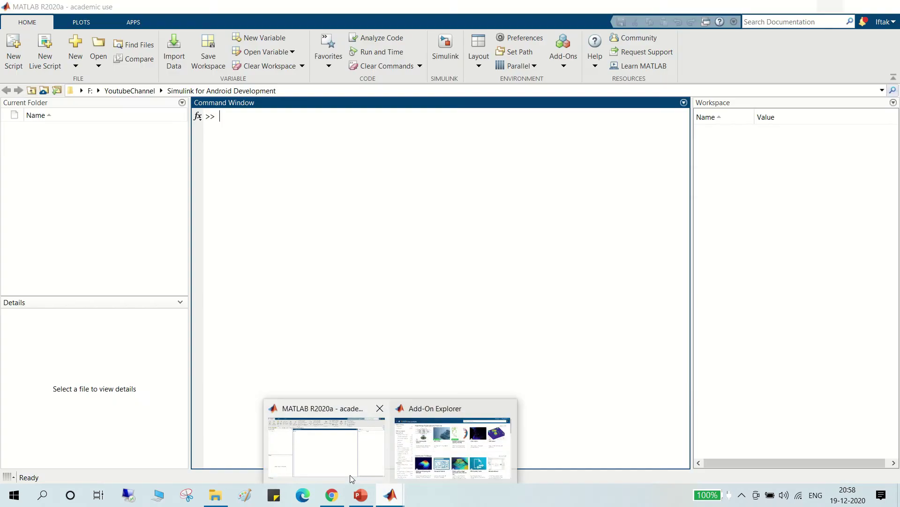
click(350, 475)
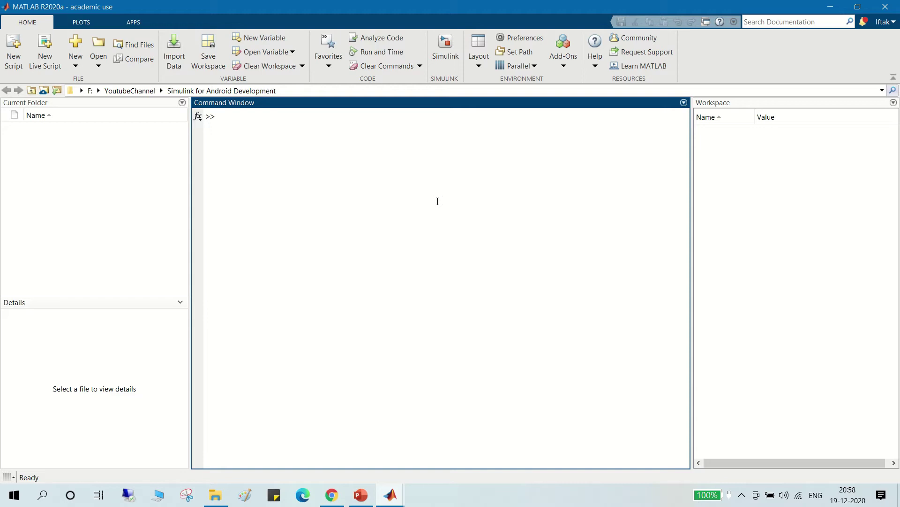
Search Add-On Explorer for Android add-ons
click(563, 43)
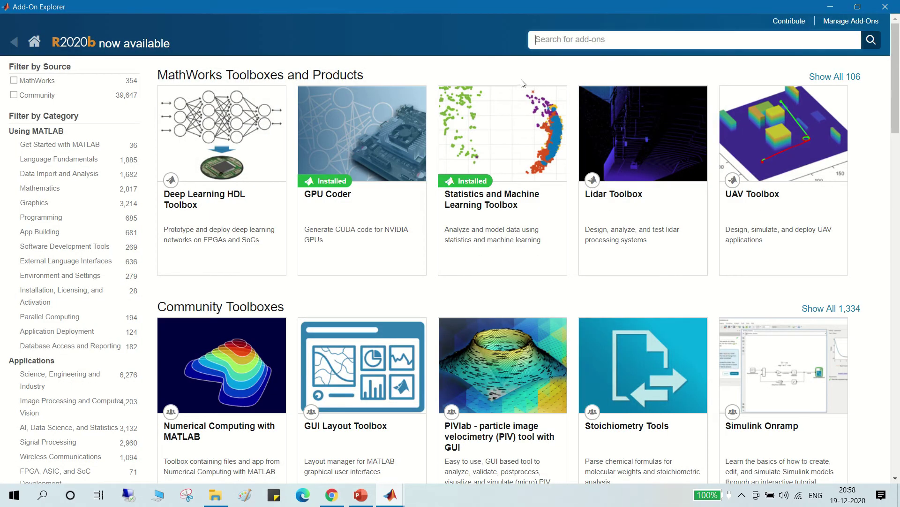
text(Android)
key(Return)
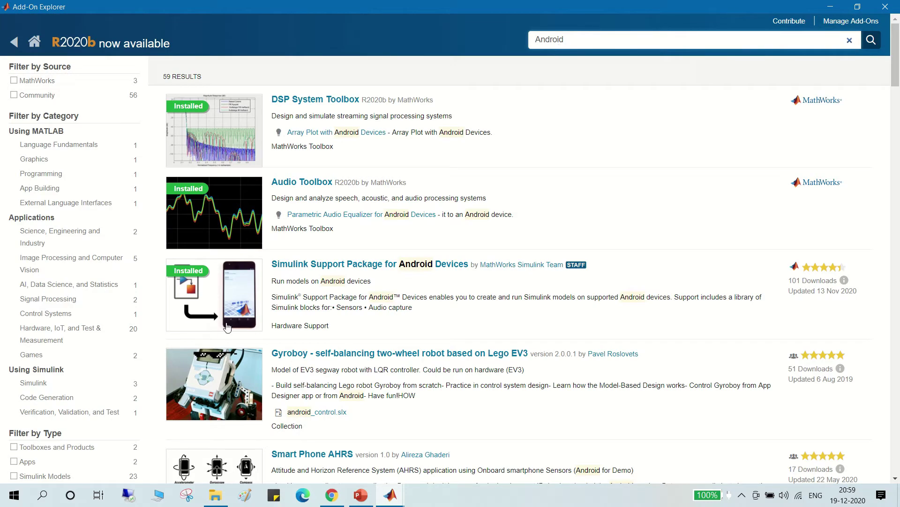
Inspect the Simulink Support Package for Android Devices page, including its download count and update date
click(316, 264)
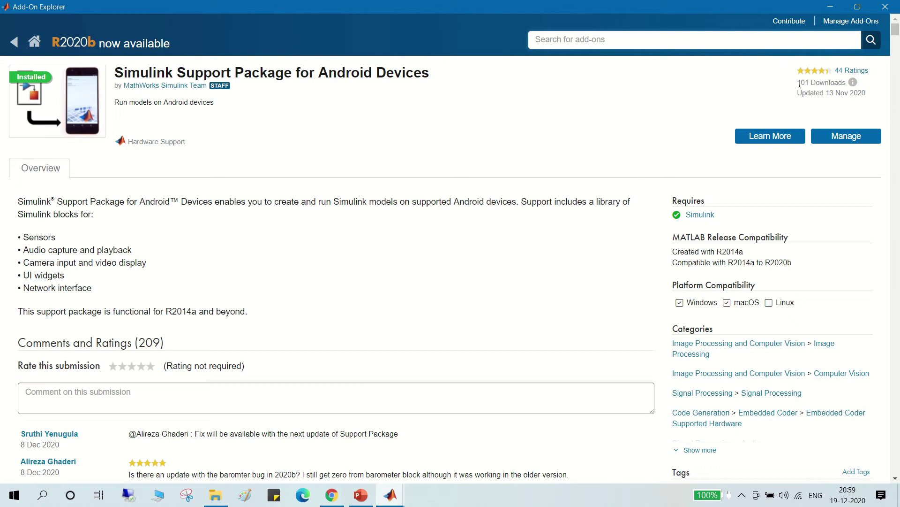
triple_click(851, 84)
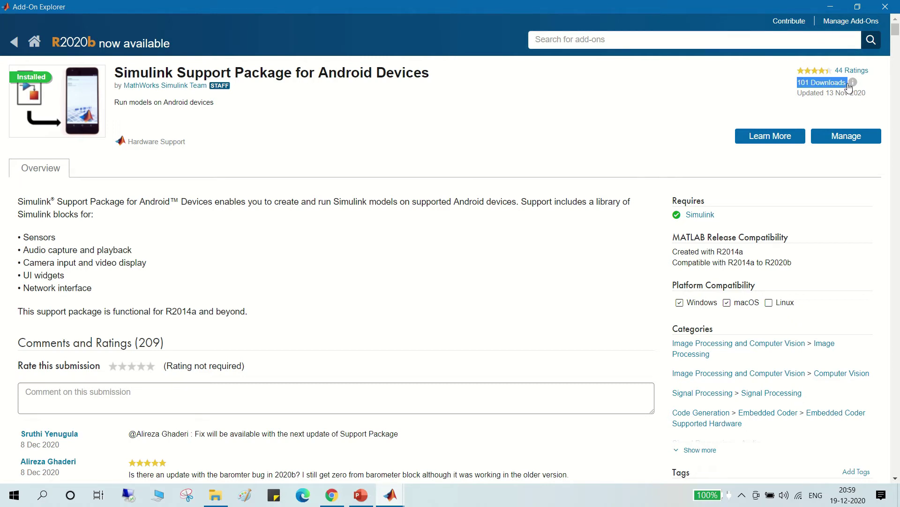
drag(849, 87, 844, 92)
click(557, 138)
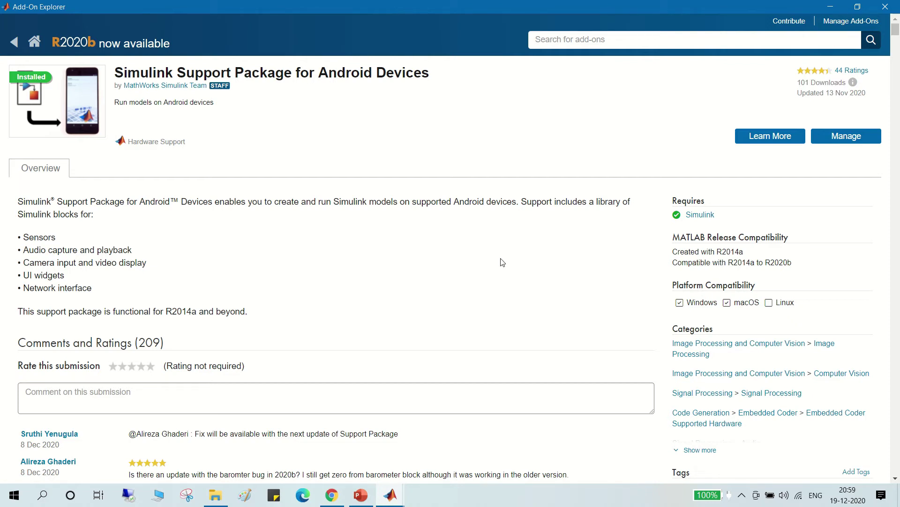
scroll(497, 270, down, 20)
key(Home)
scroll(897, 35, down, 2)
mouse_move(897, 35)
mouse_down()
mouse_move(896, 197)
mouse_move(897, 28)
mouse_up()
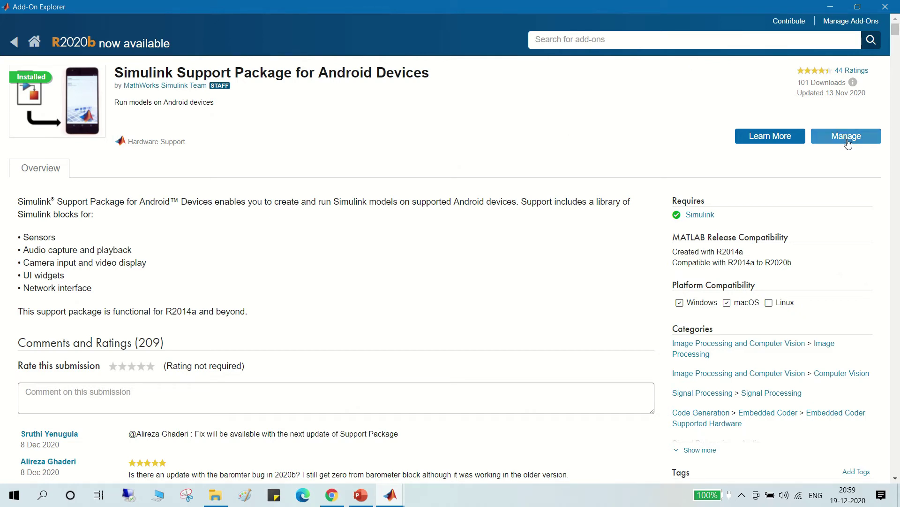
From the results, view the Audio Toolbox and Gyroboy robot pages, dismissing the license notice
click(16, 43)
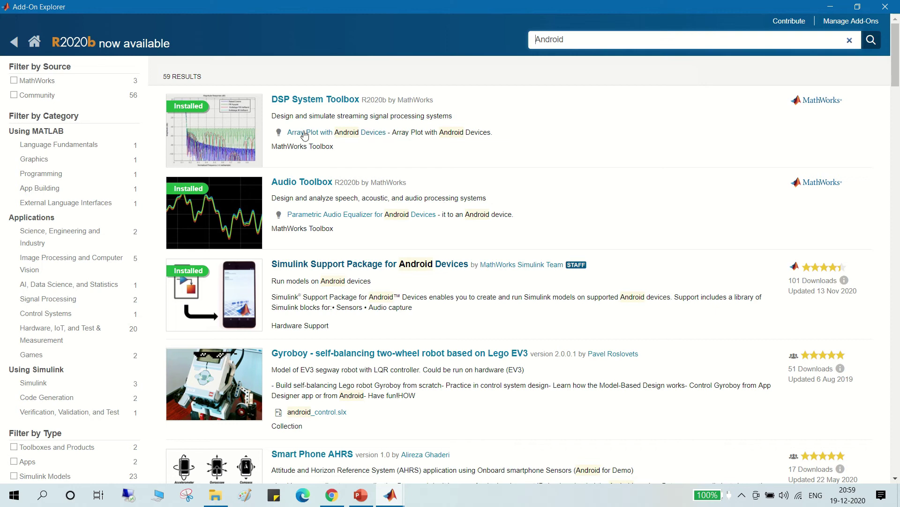
scroll(458, 311, down, 2)
scroll(458, 311, down, 15)
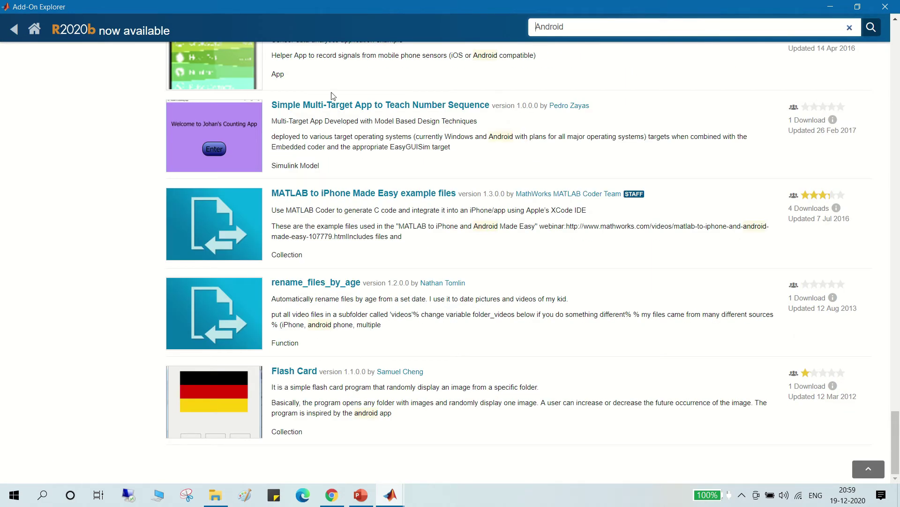
scroll(348, 85, up, 20)
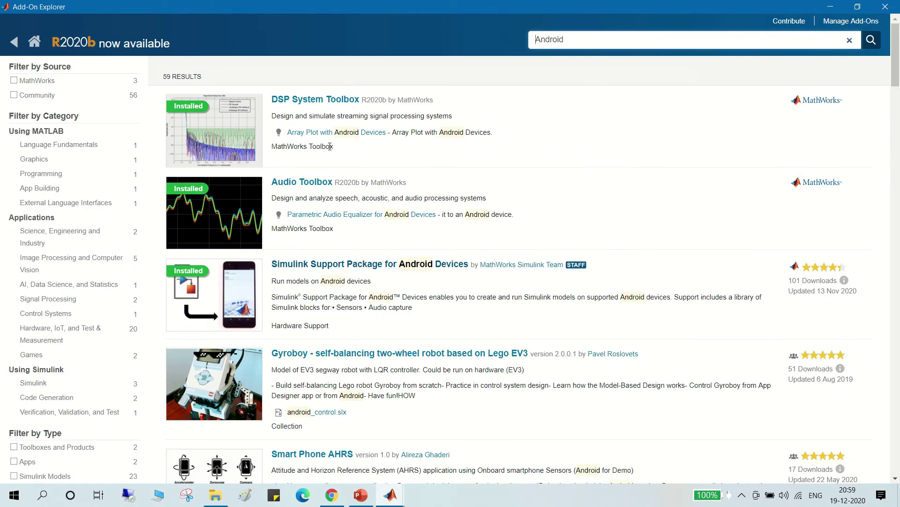
click(315, 187)
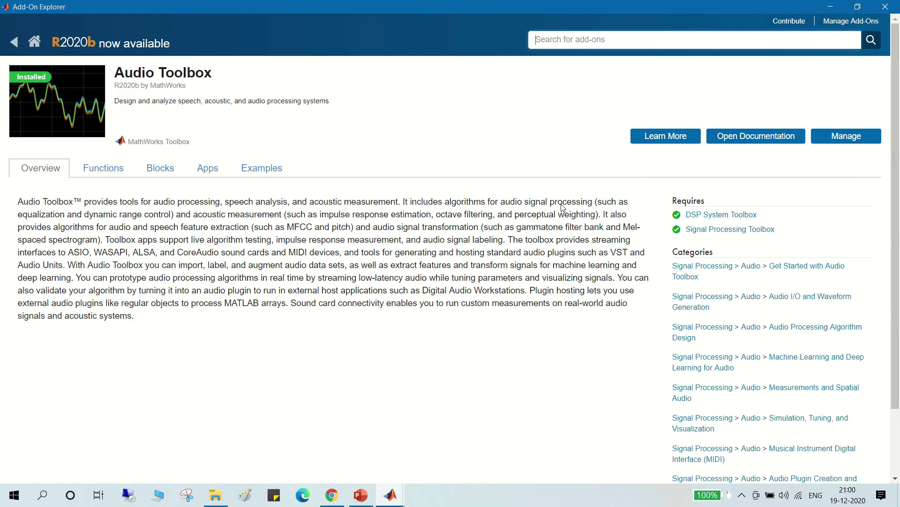
click(19, 43)
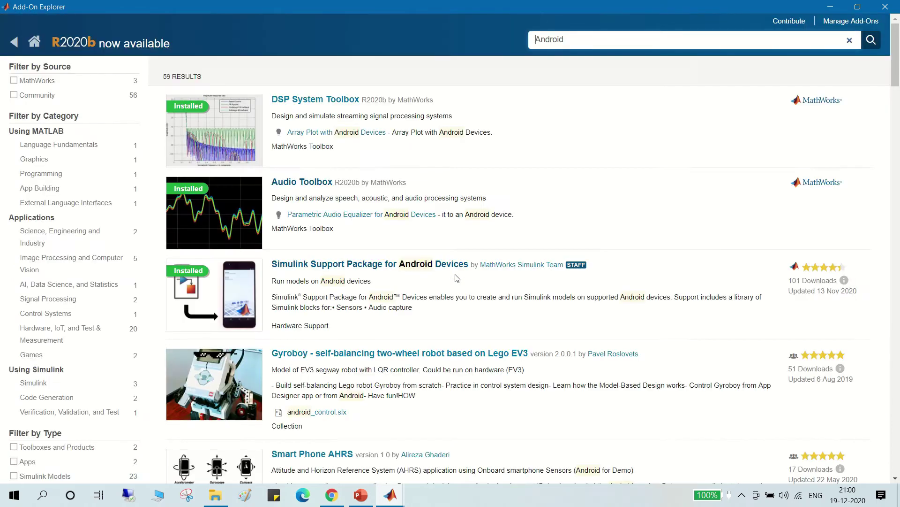
click(302, 354)
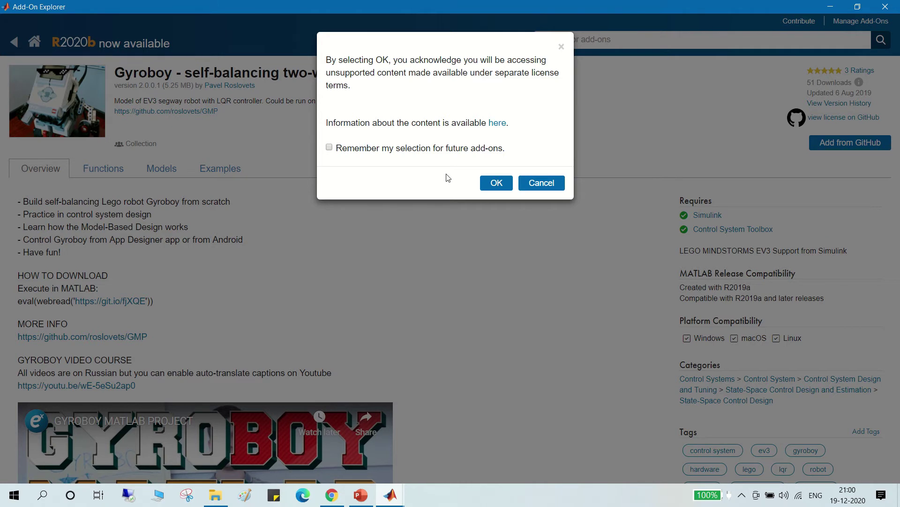
click(534, 185)
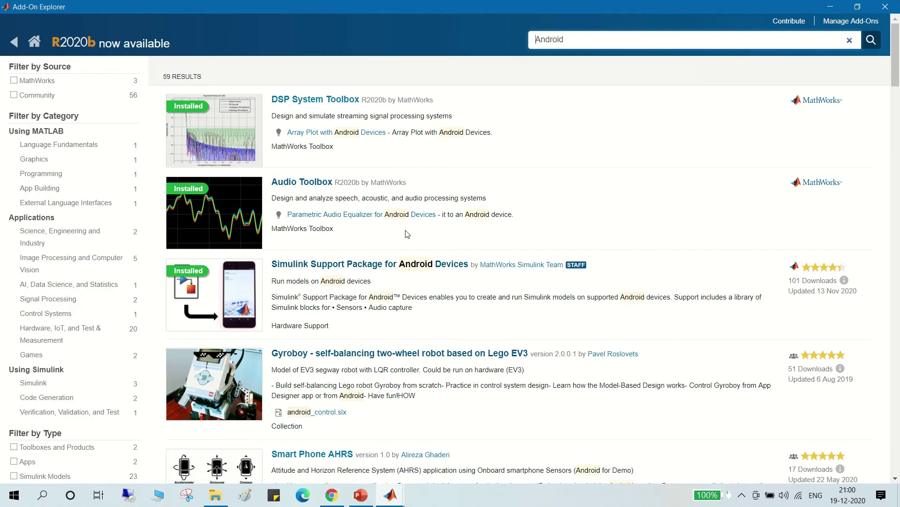
Open the installed Android support package entry and show its ⋮ Options menu
click(389, 264)
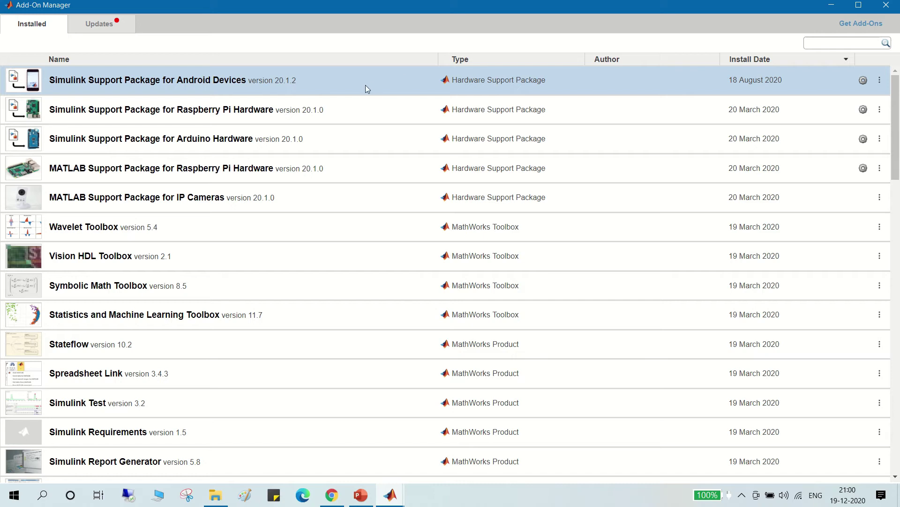
scroll(336, 247, down, 15)
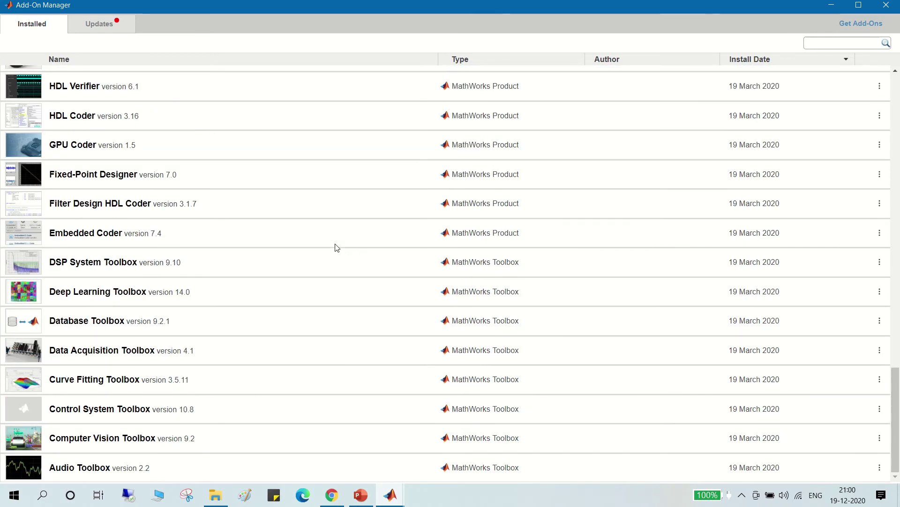
scroll(336, 247, up, 15)
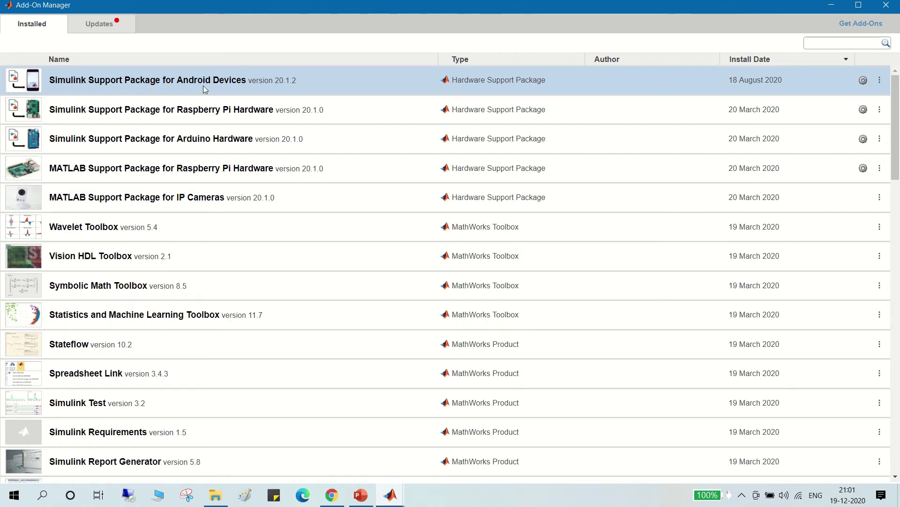
click(880, 82)
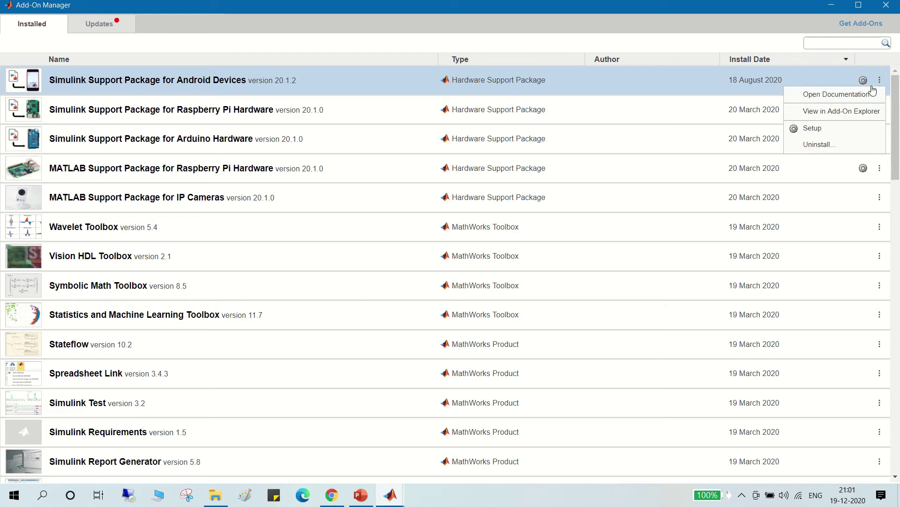
Launch Hardware Setup, verify the Android Studio and SDK locations, and continue past both pages
click(820, 133)
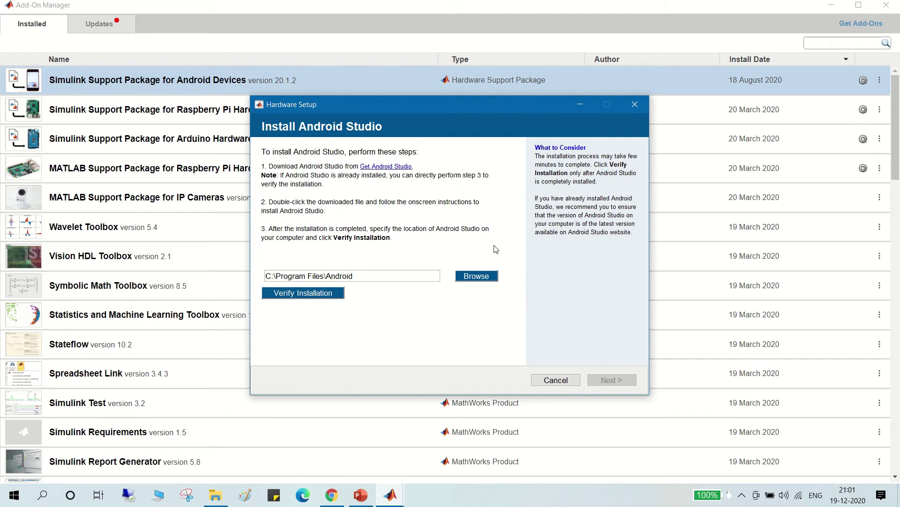
drag(500, 106, 522, 93)
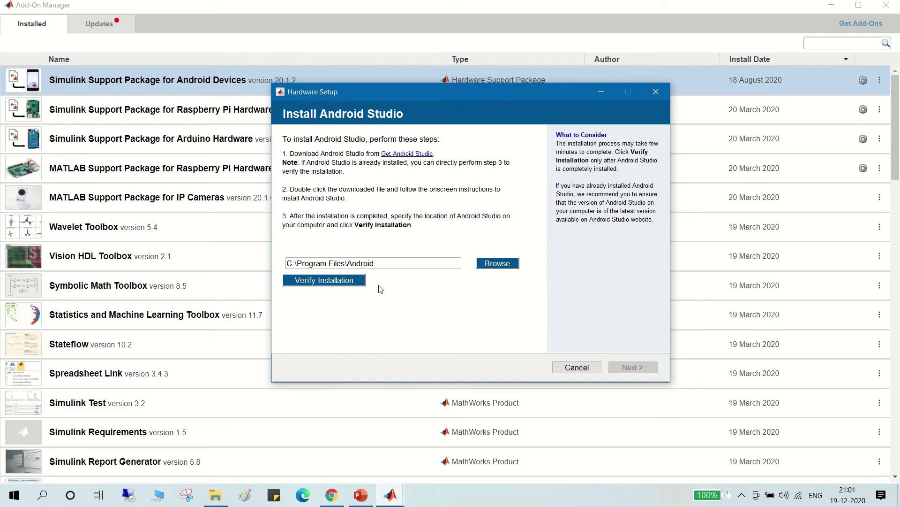
click(346, 280)
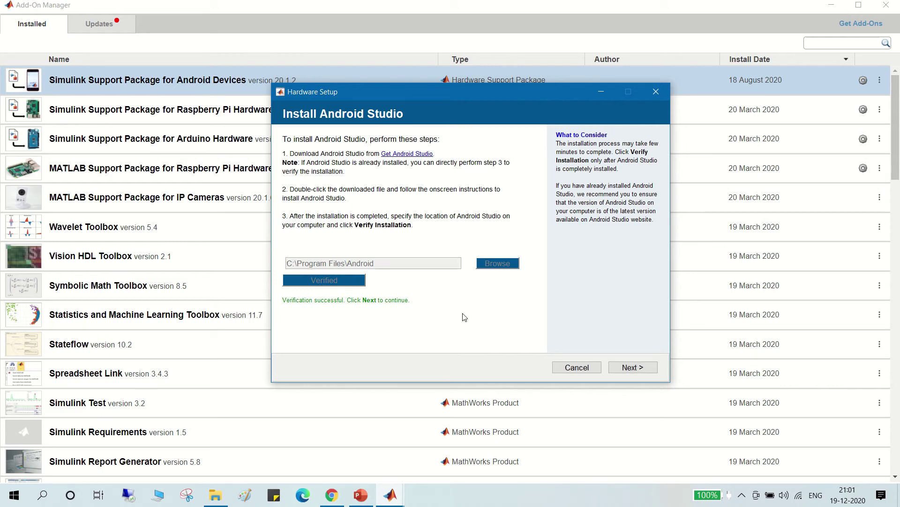
click(632, 367)
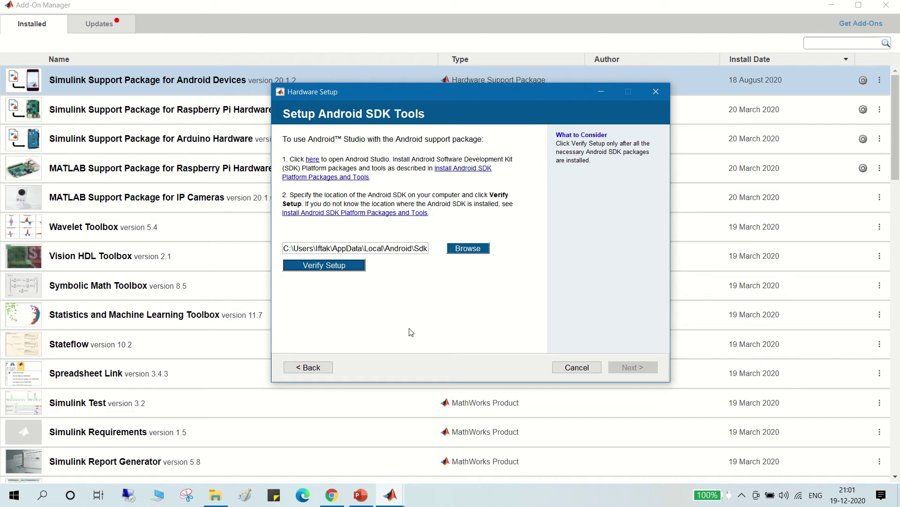
click(337, 269)
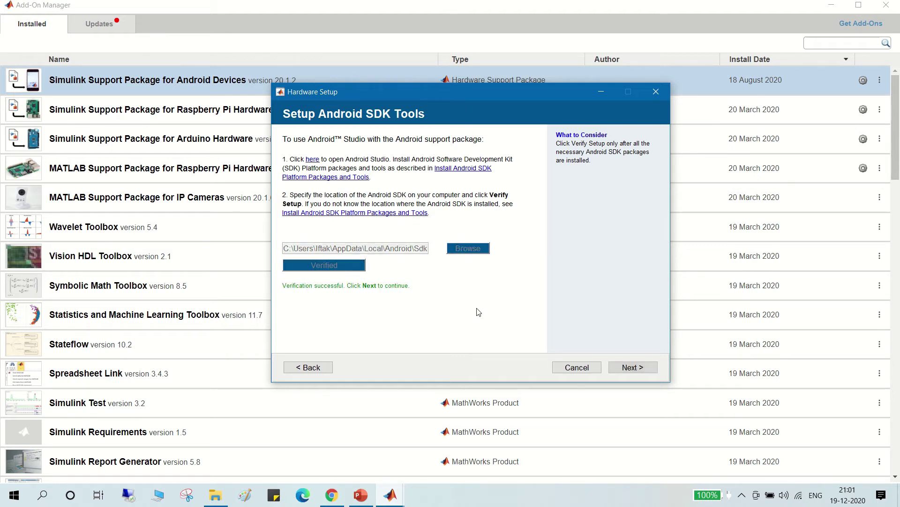
click(637, 371)
Tap MIUI version under About phone to confirm developer mode, then advance to USB debugging
click(634, 367)
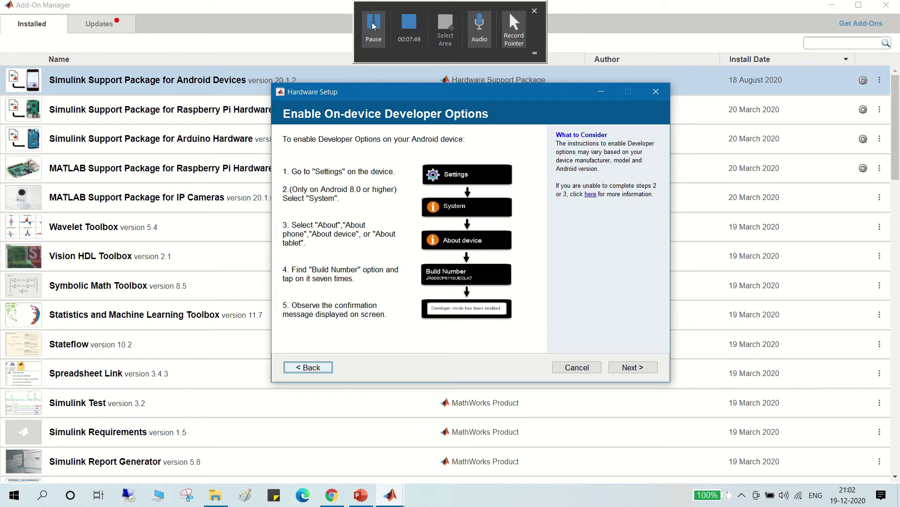
click(374, 25)
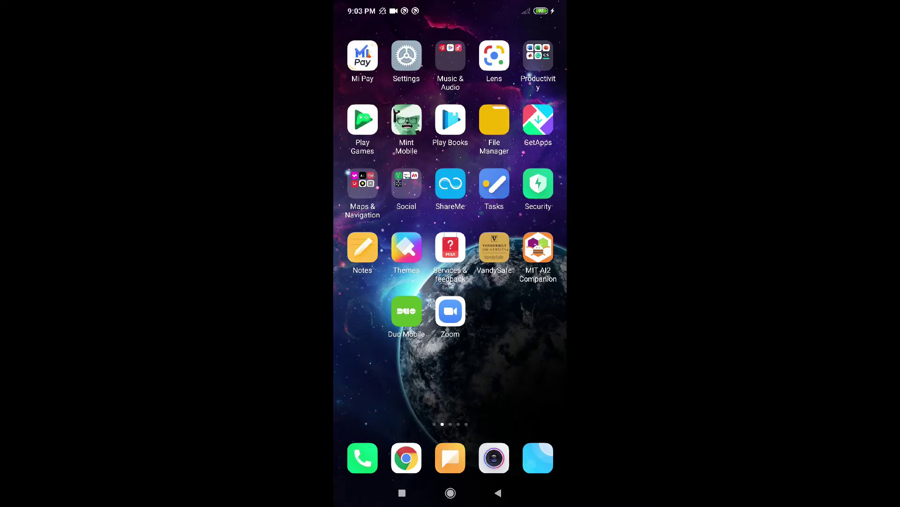
click(406, 55)
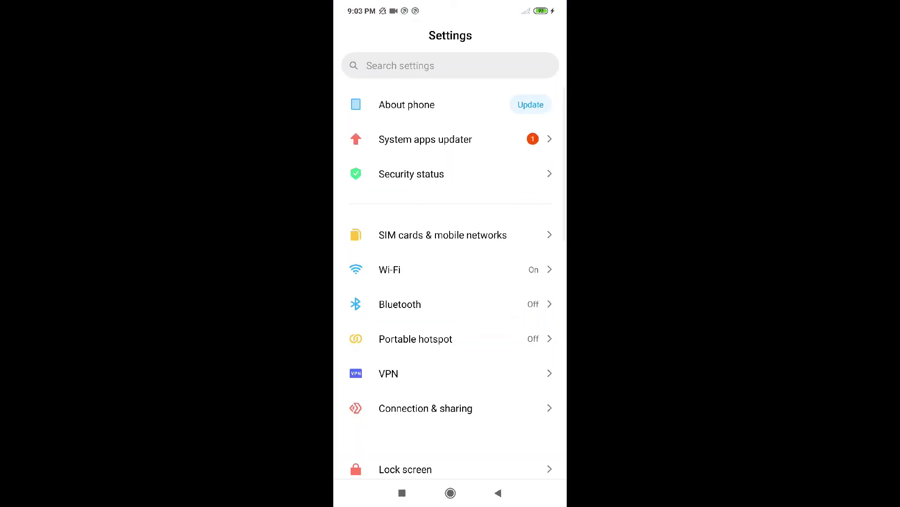
click(400, 112)
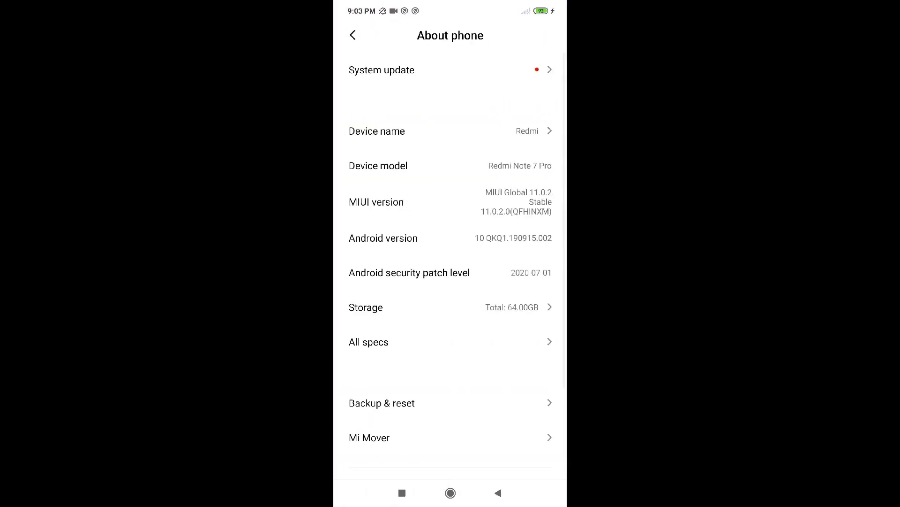
click(376, 202)
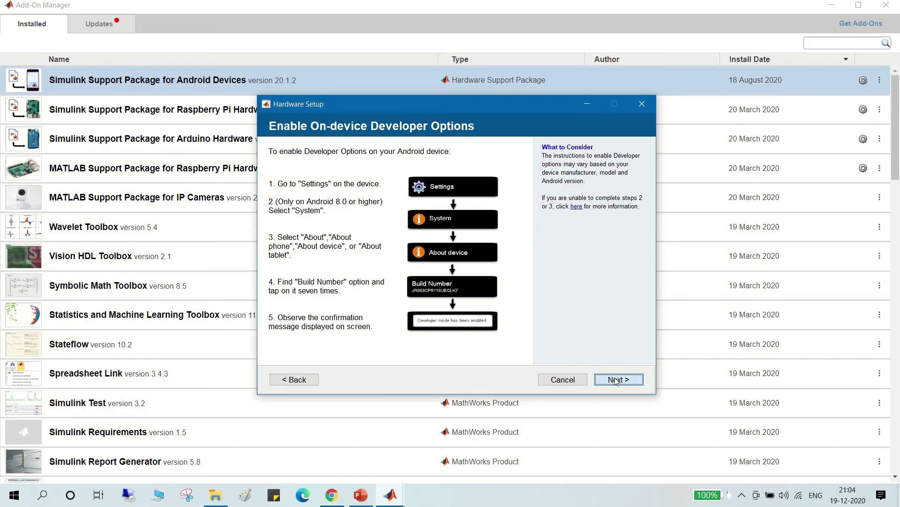
click(615, 380)
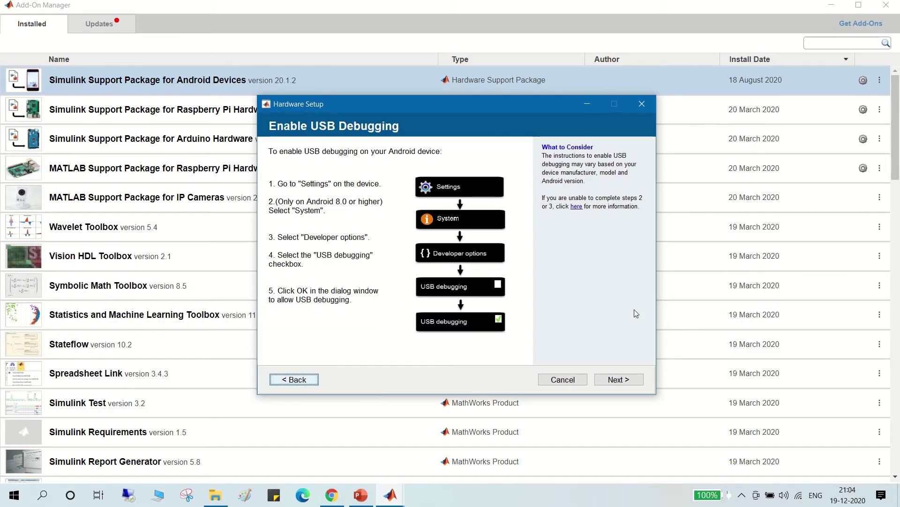
Choose 'Different device', confirm its driver is installed, and advance to Connect Your Android Device
click(619, 380)
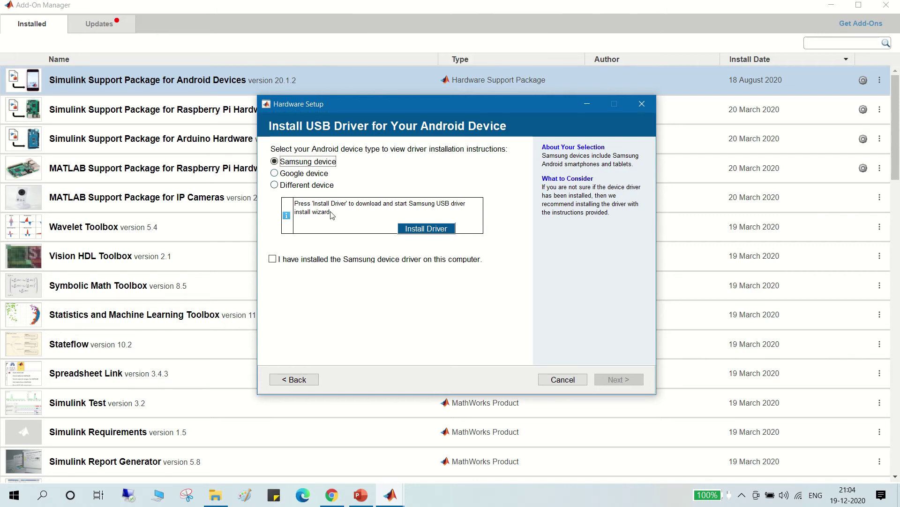
mouse_move(356, 4)
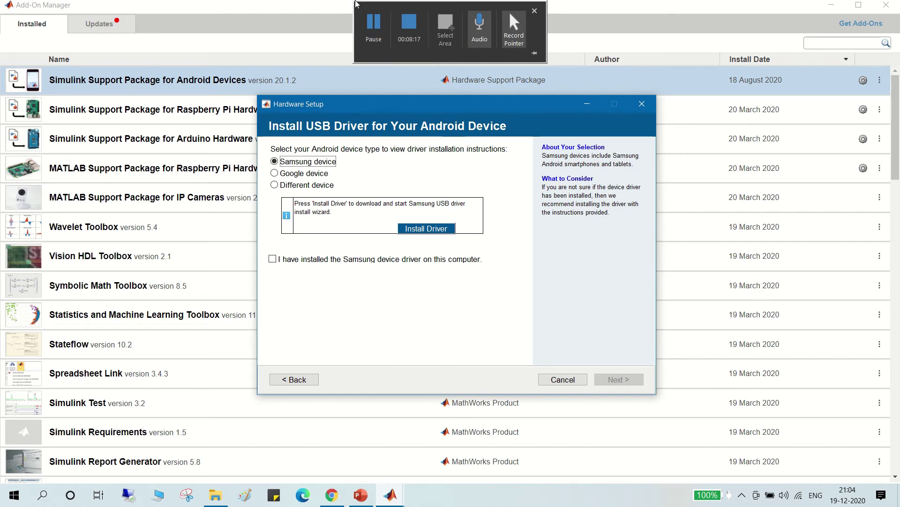
click(276, 185)
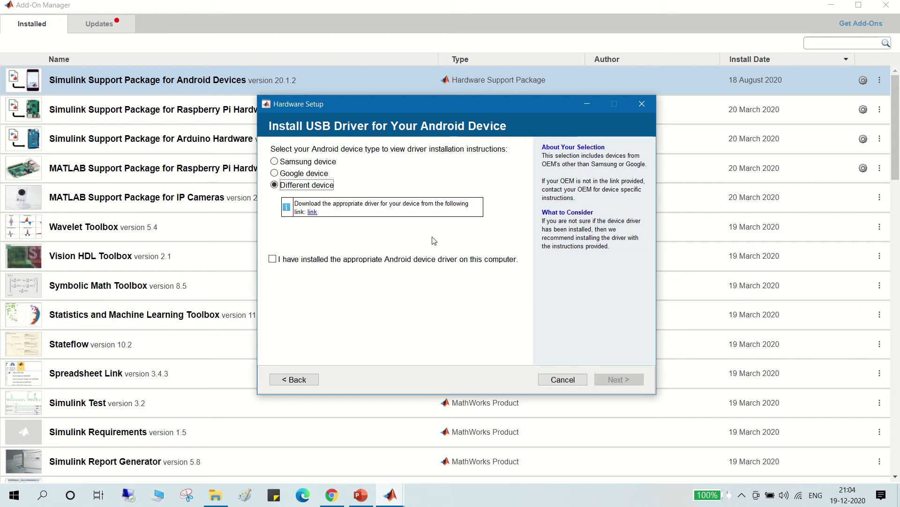
click(273, 259)
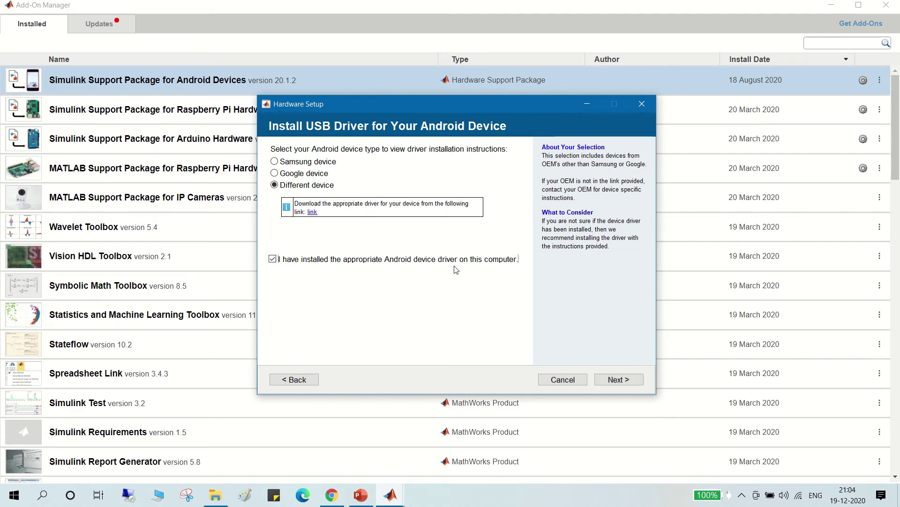
click(616, 380)
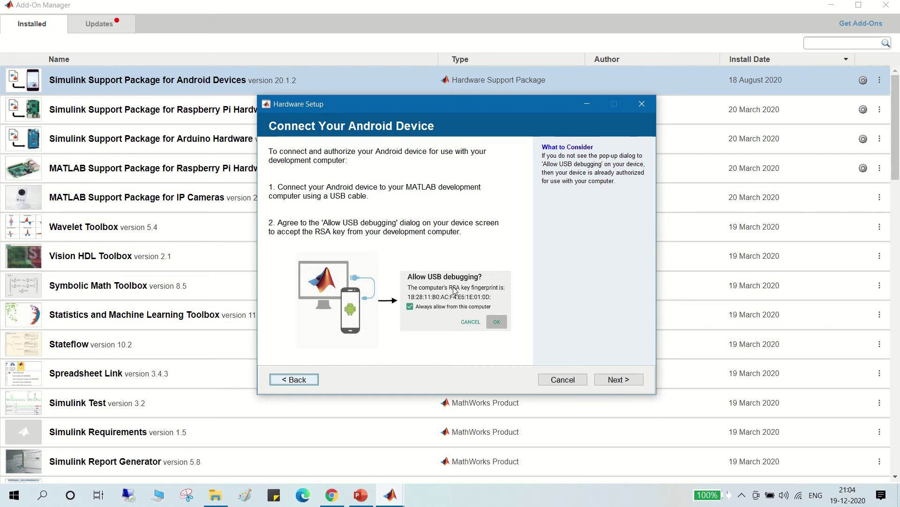
Allow USB debugging on the phone, refresh the device list, and continue with the Redmi Note 7 Pro
click(627, 381)
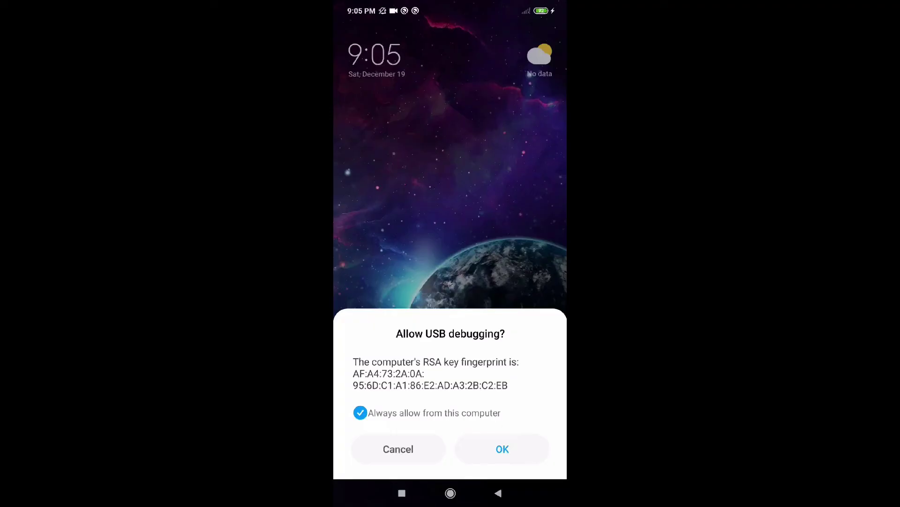
click(502, 449)
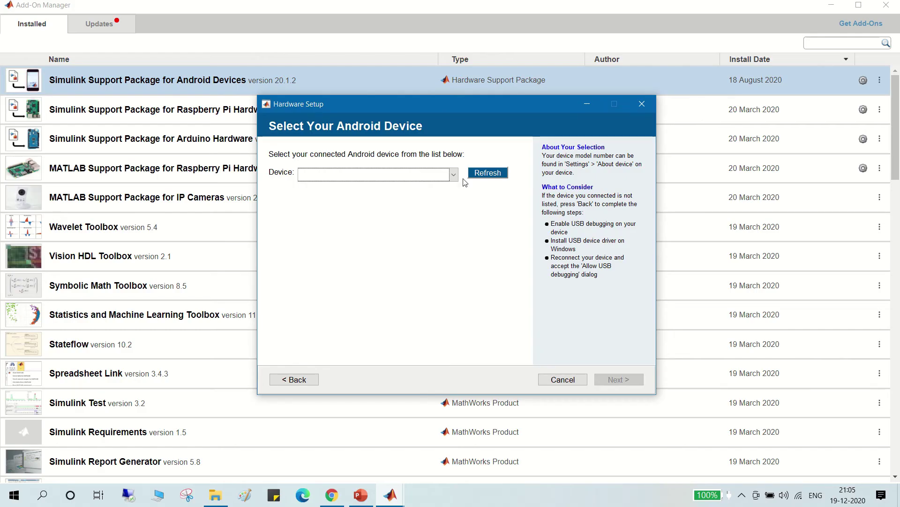
click(483, 172)
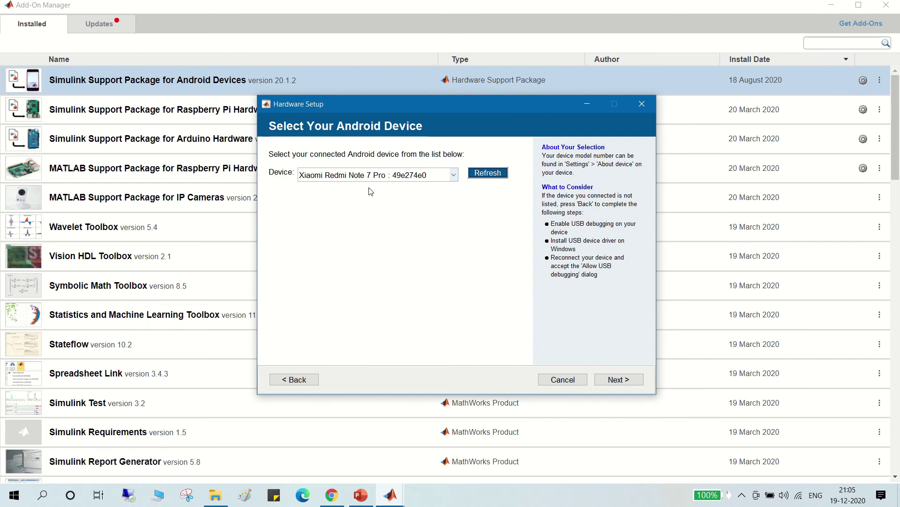
click(626, 379)
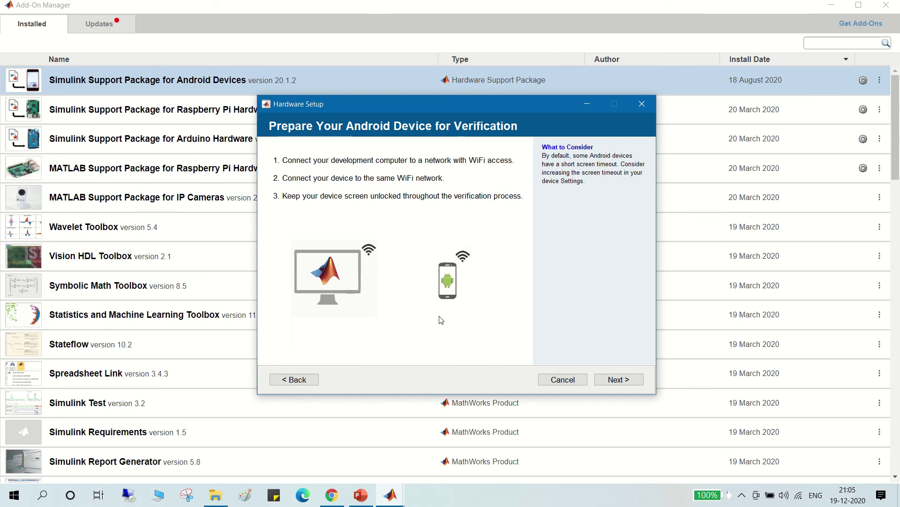
Advance to Verify Configuration and build TestApp so the phone shows an Install via USB prompt
mouse_move(384, 3)
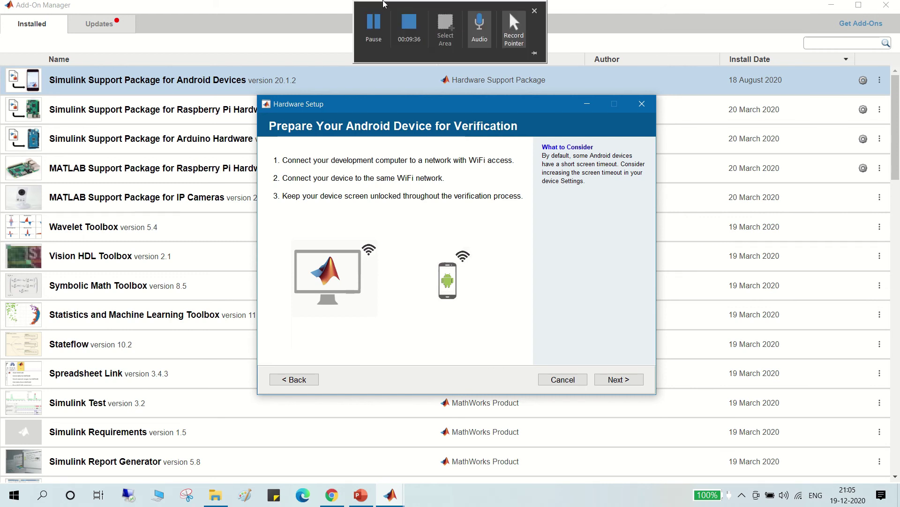
click(374, 23)
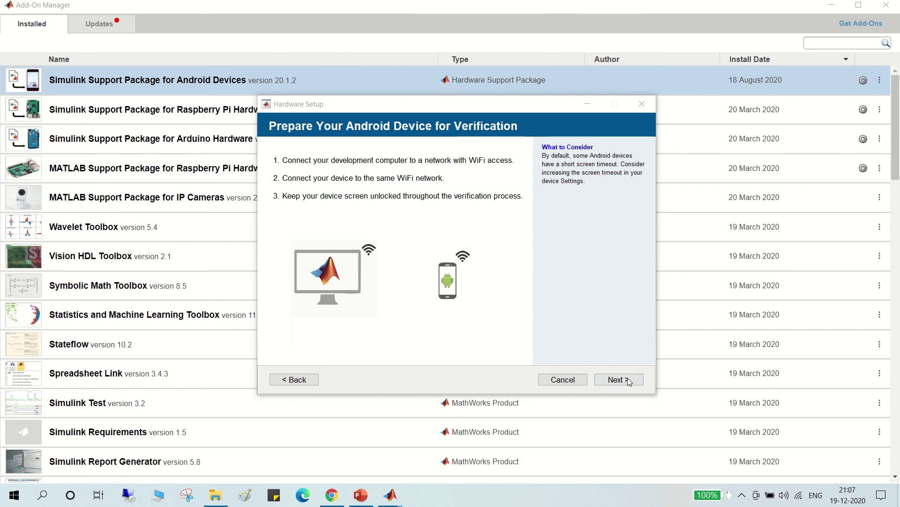
click(628, 381)
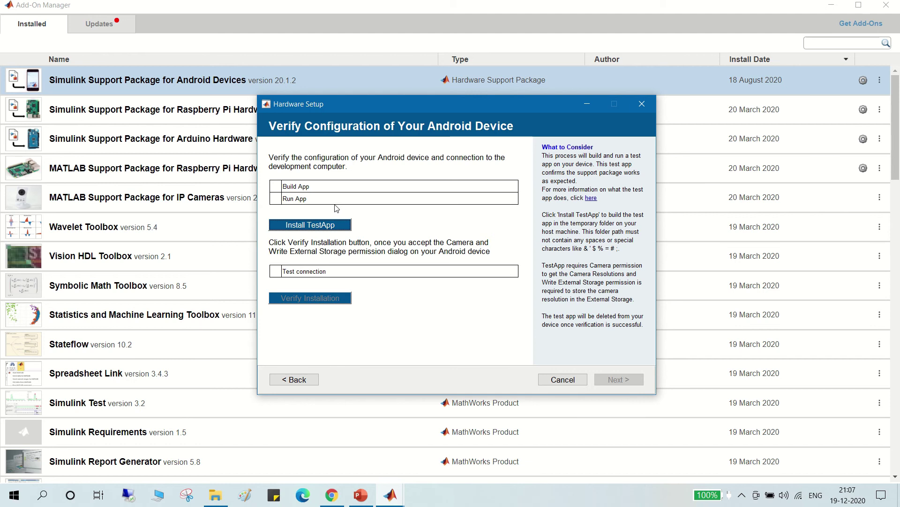
click(313, 227)
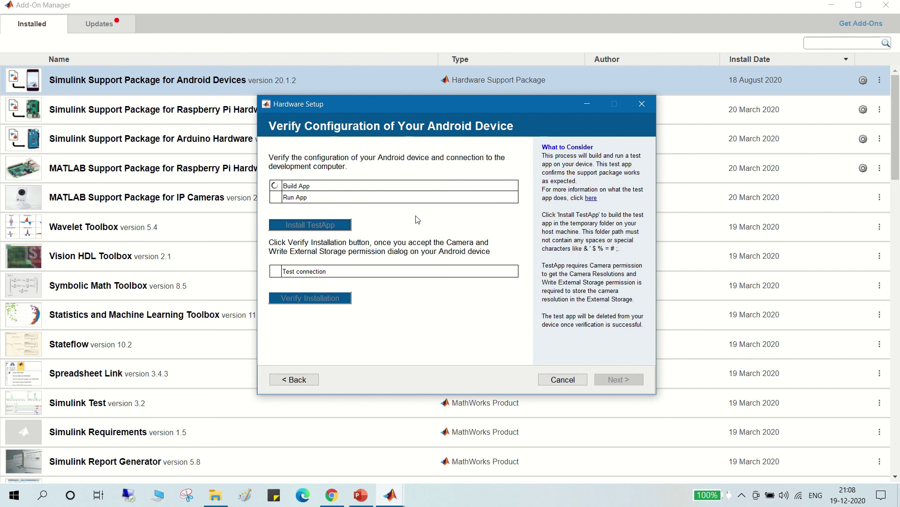
mouse_move(445, 5)
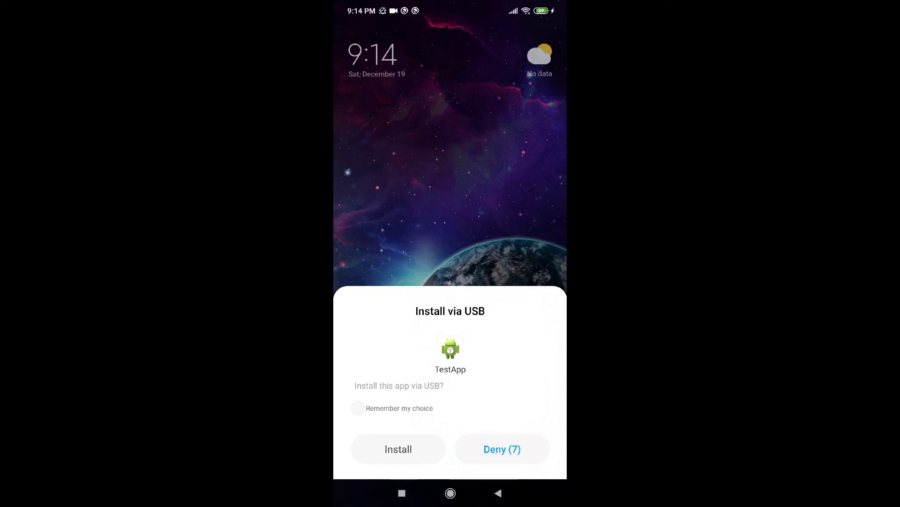
Approve TestApp's USB install with camera and storage permissions, verify installation, and finish Hardware Setup
click(392, 449)
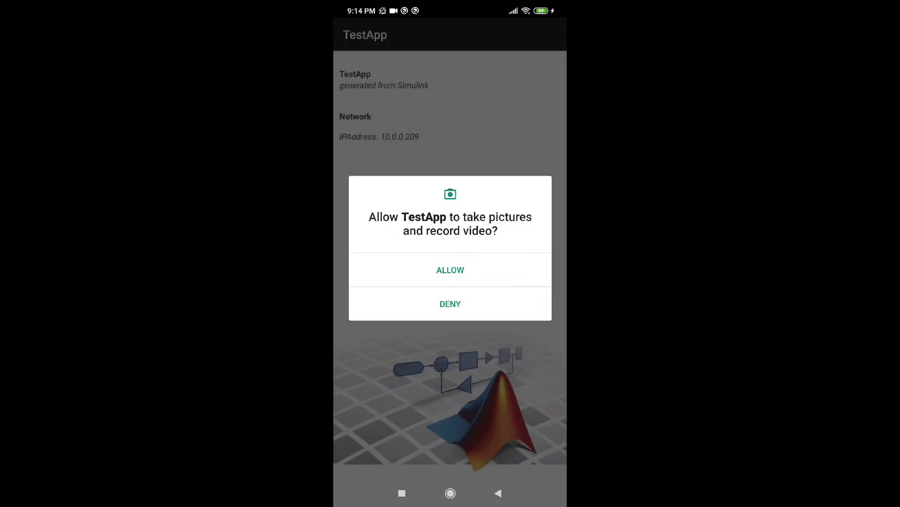
click(434, 270)
click(450, 270)
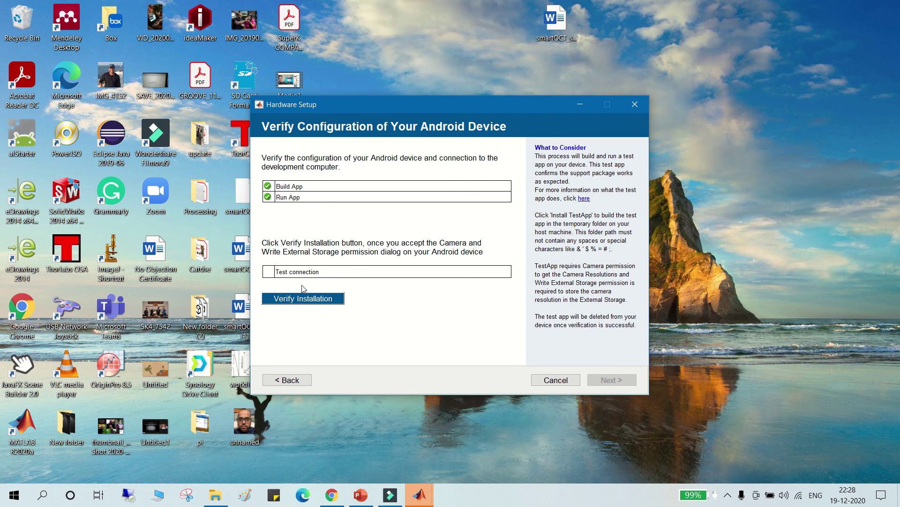
click(303, 300)
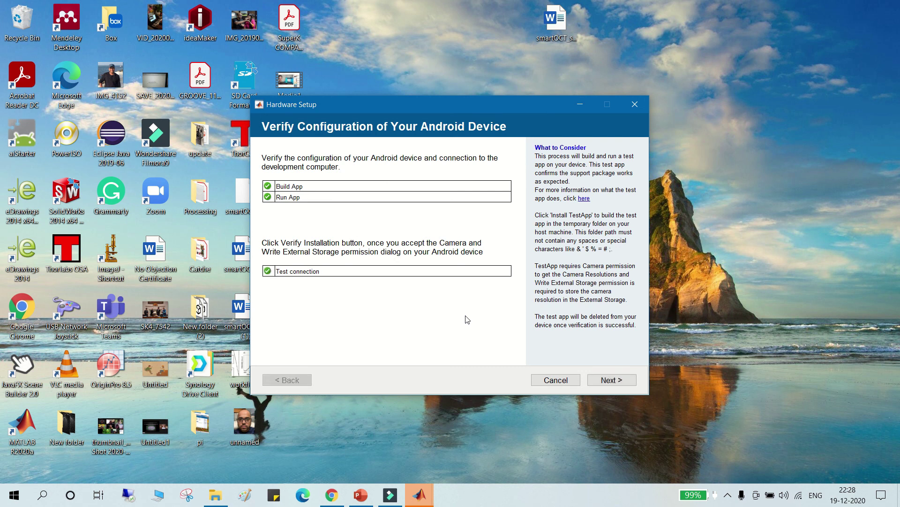
click(612, 380)
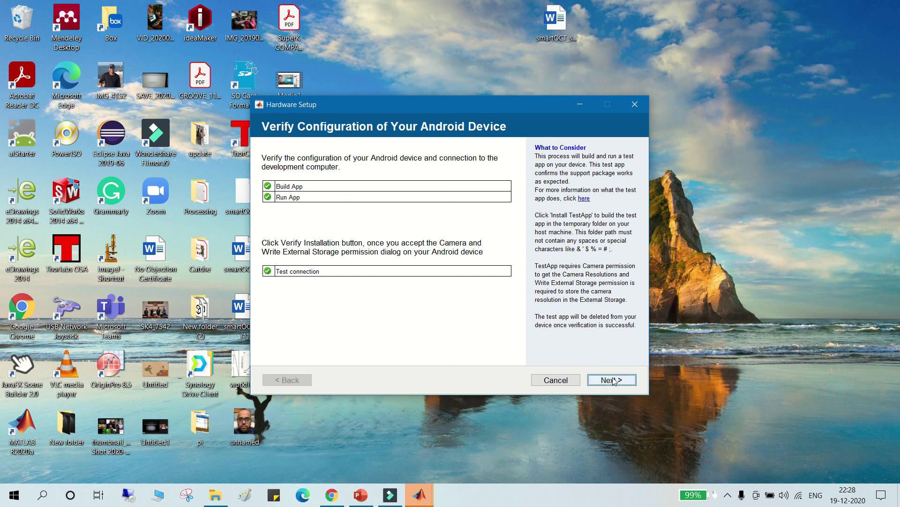